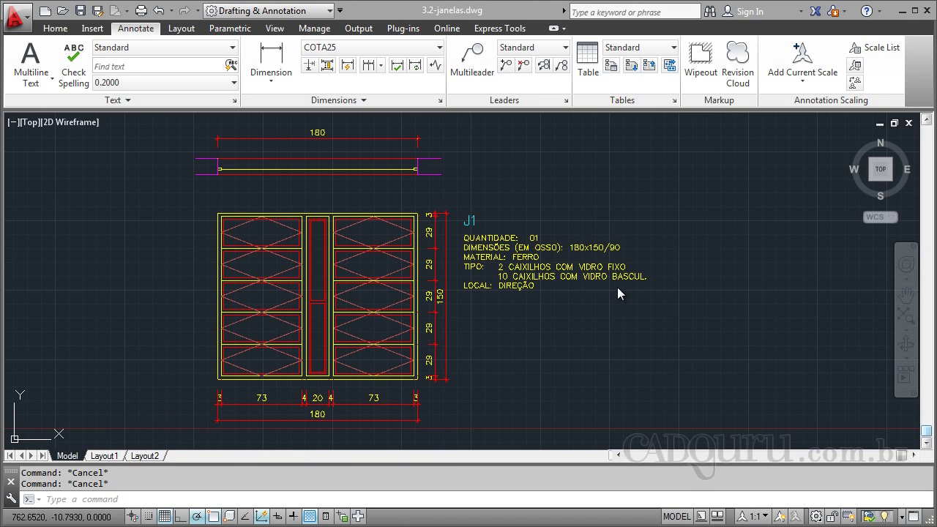
# - Erase the selected dimensions from around window J1's plan and elevation
pyautogui.press('Delete')
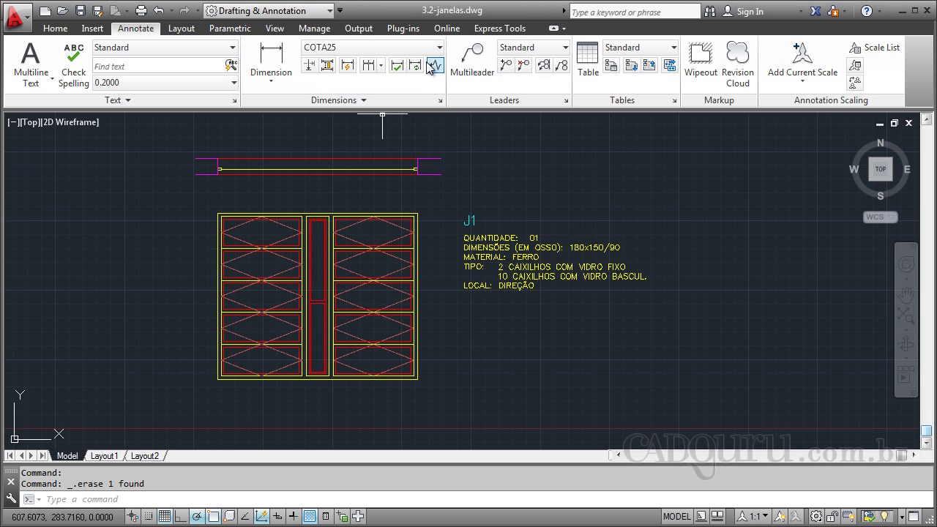
# - Bring up the Dimension Style Manager showing COTA25, abandoning a new-style attempt
pyautogui.click(441, 102)
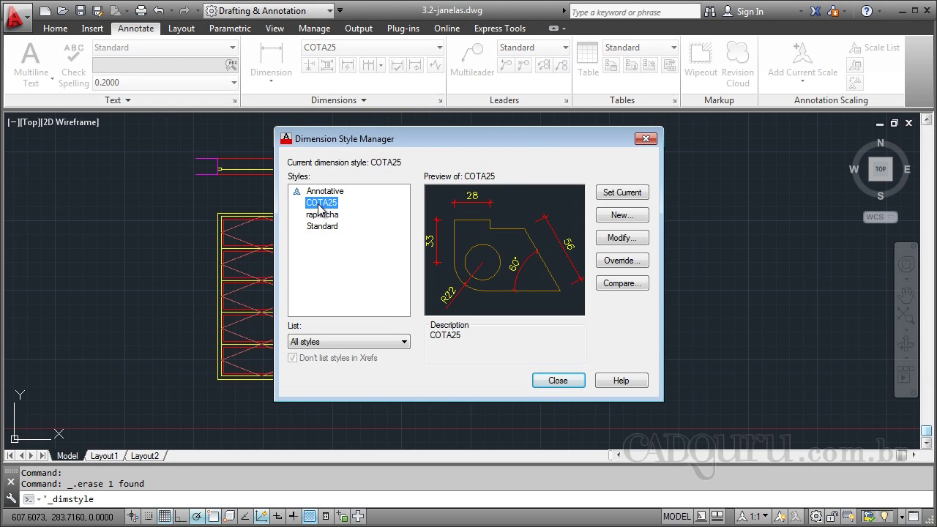
pyautogui.click(619, 215)
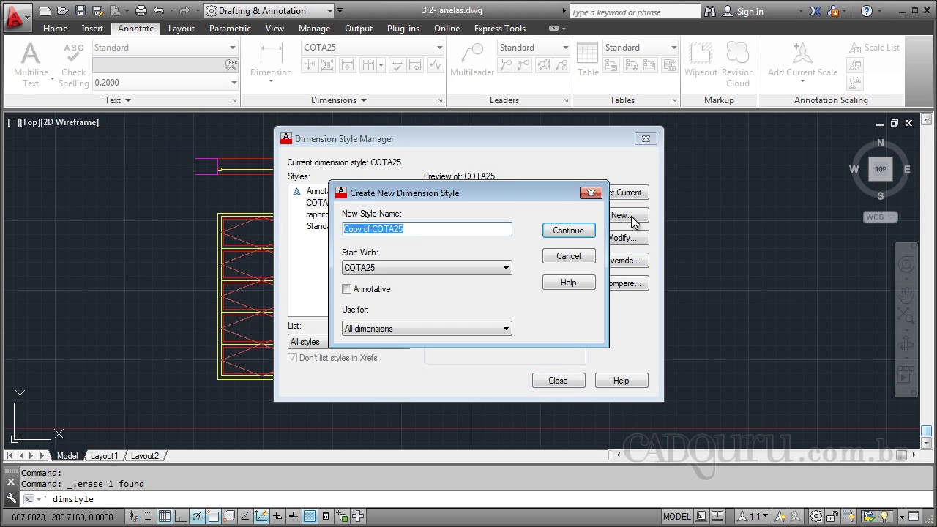
pyautogui.click(590, 194)
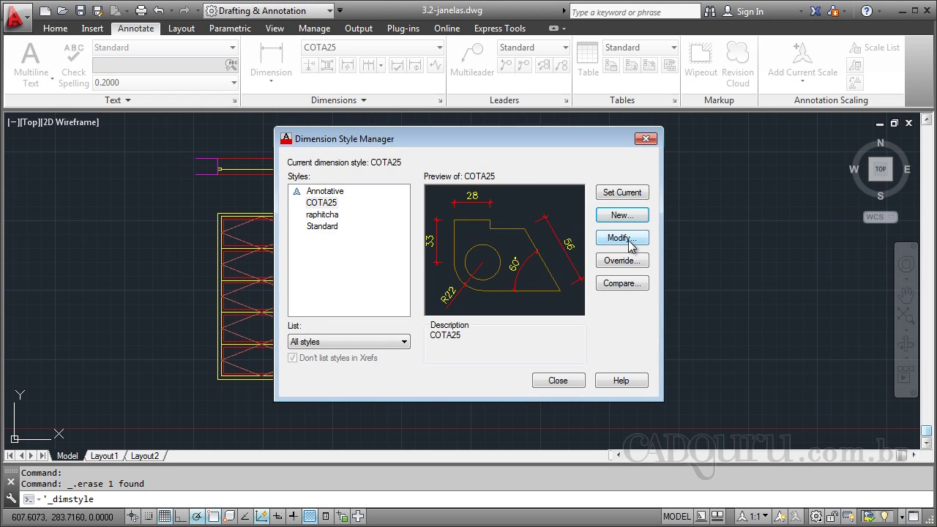
# - Modify COTA25 and review its arrowheads and ROMANS text at .0500 height
pyautogui.click(617, 239)
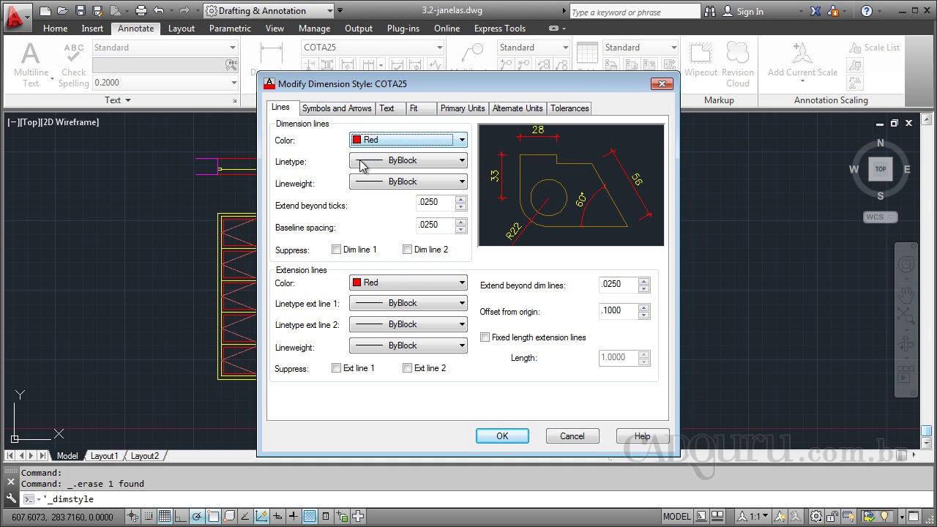
pyautogui.click(337, 108)
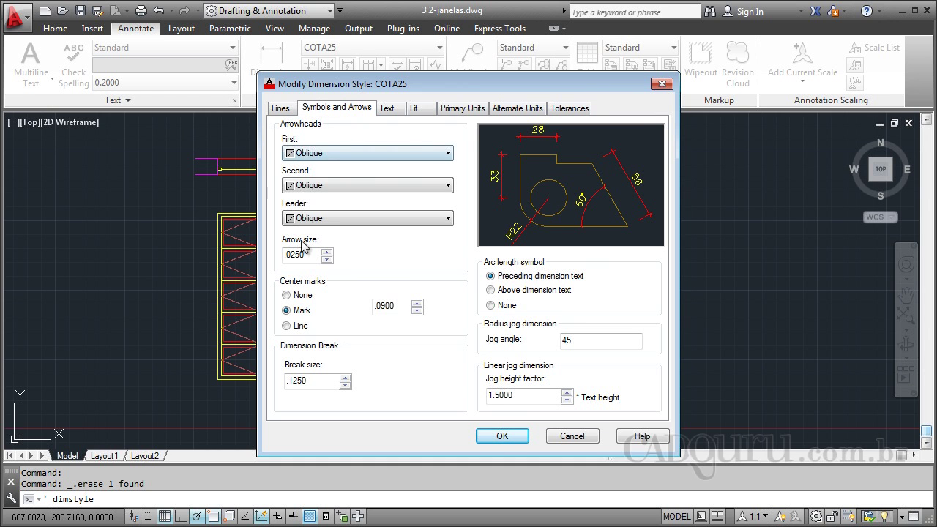
pyautogui.click(398, 111)
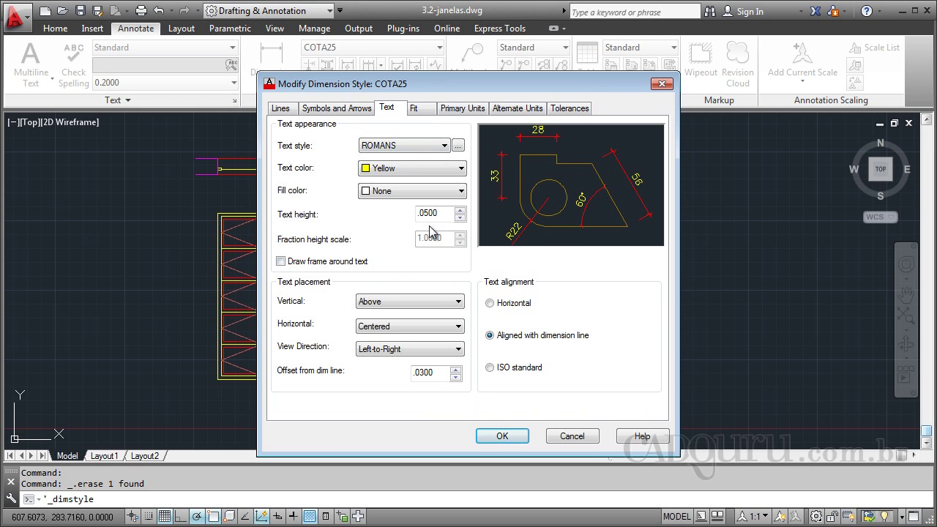
pyautogui.moveTo(439, 214); pyautogui.dragTo(419, 215)
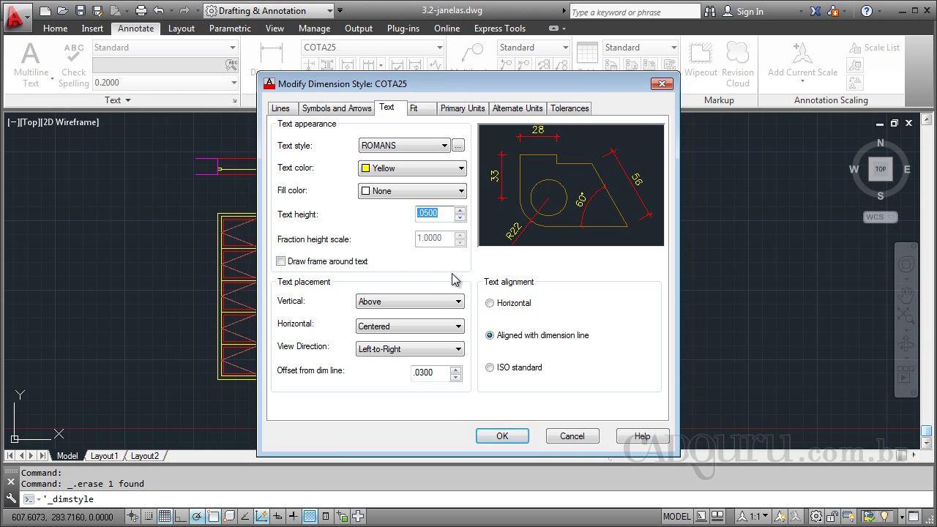
# - Review COTA25's Fit (overall scale 100), Units and Tolerances settings, then confirm the style
pyautogui.click(415, 108)
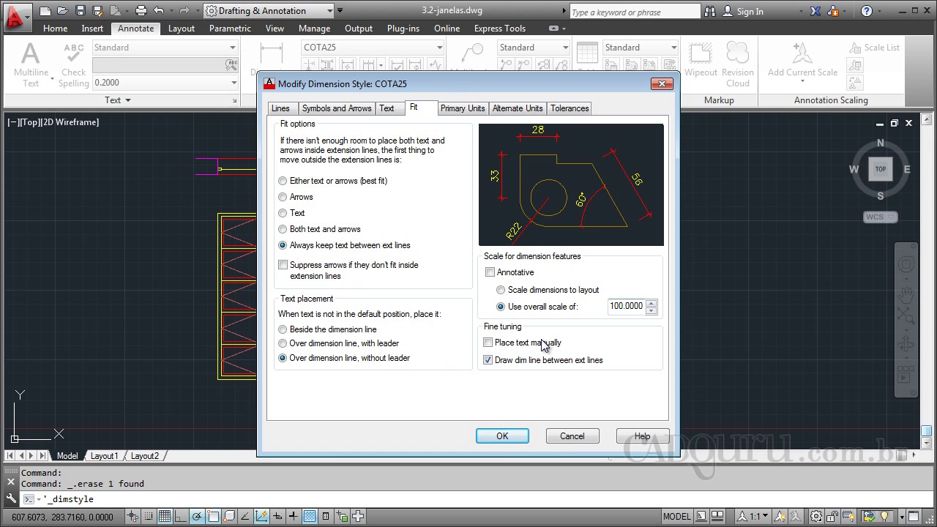
pyautogui.doubleClick(637, 305)
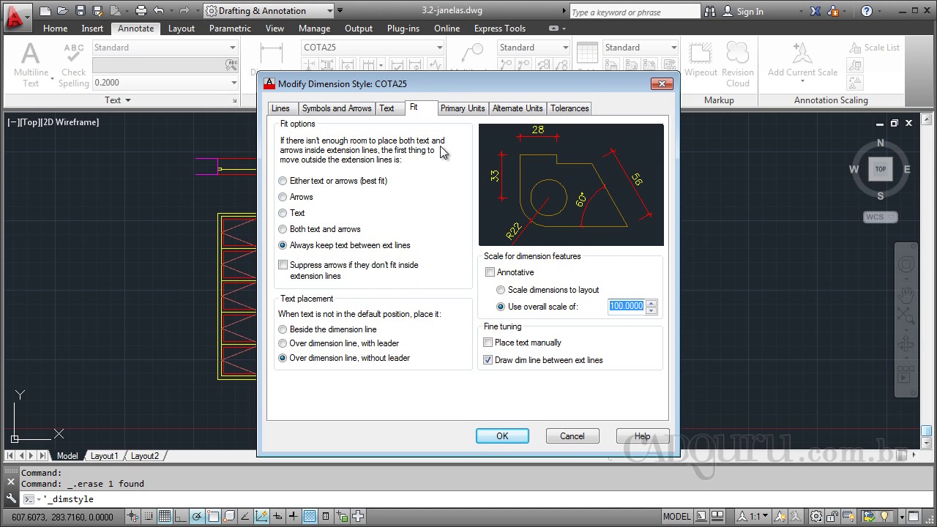
pyautogui.click(338, 244)
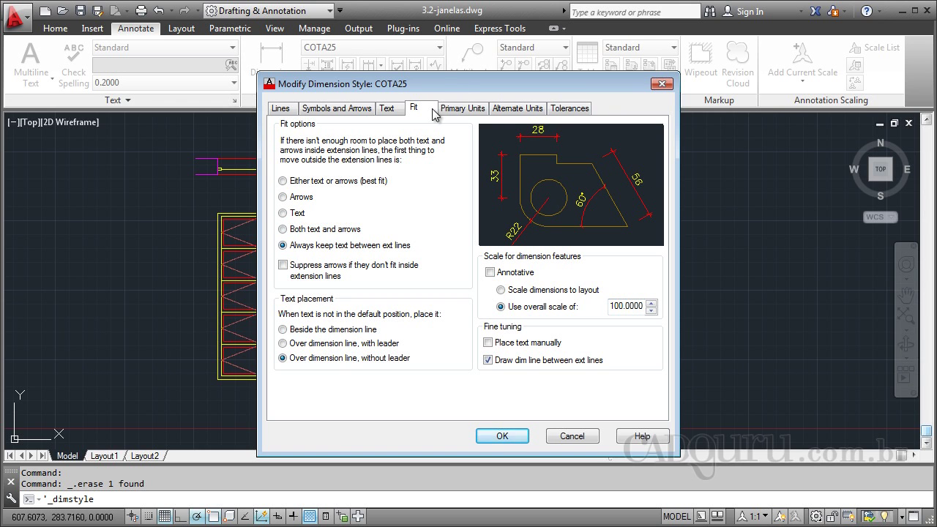
pyautogui.click(461, 109)
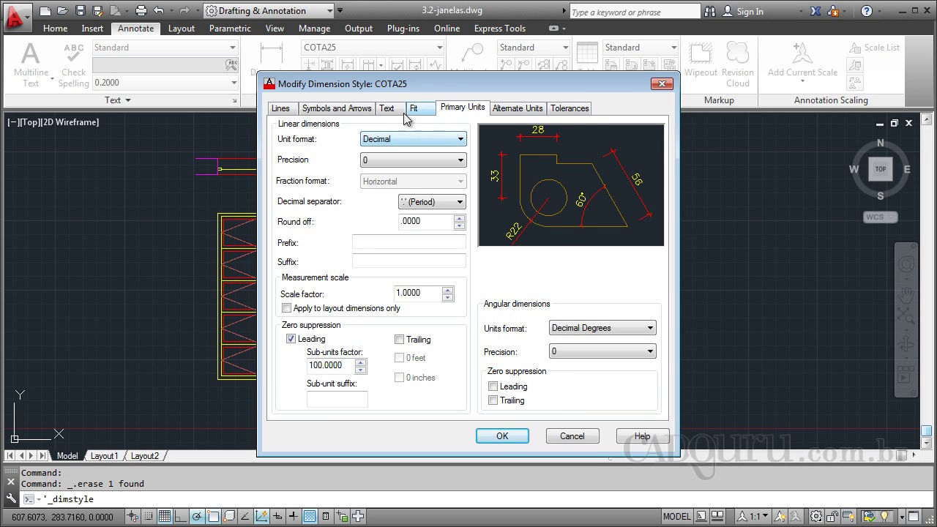
pyautogui.click(505, 111)
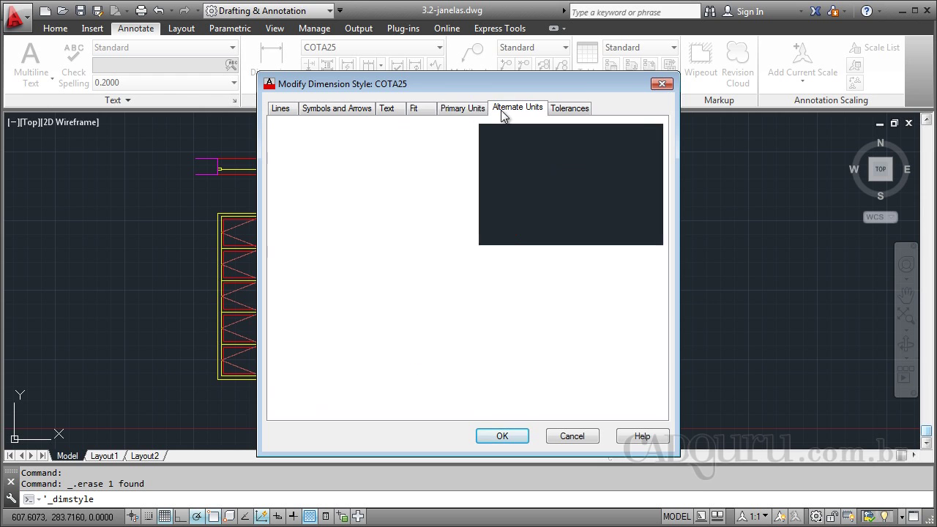
pyautogui.click(569, 109)
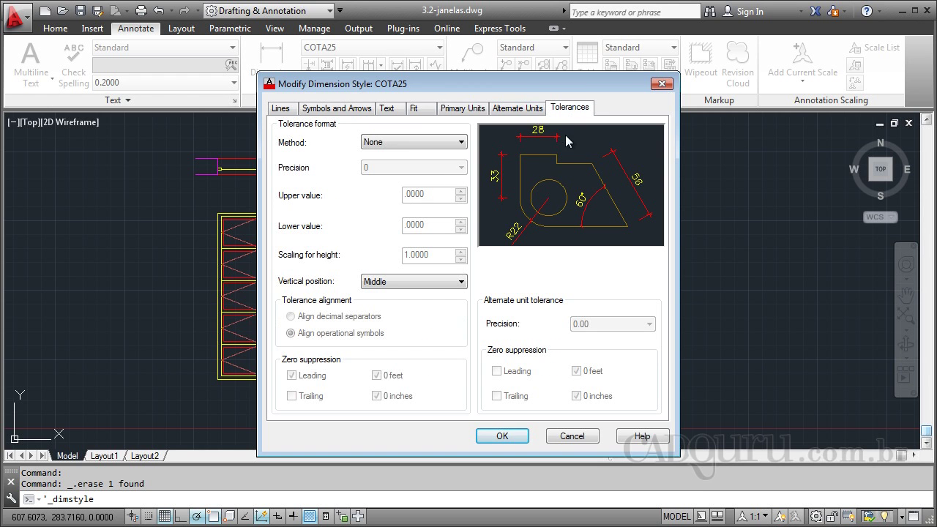
pyautogui.click(280, 112)
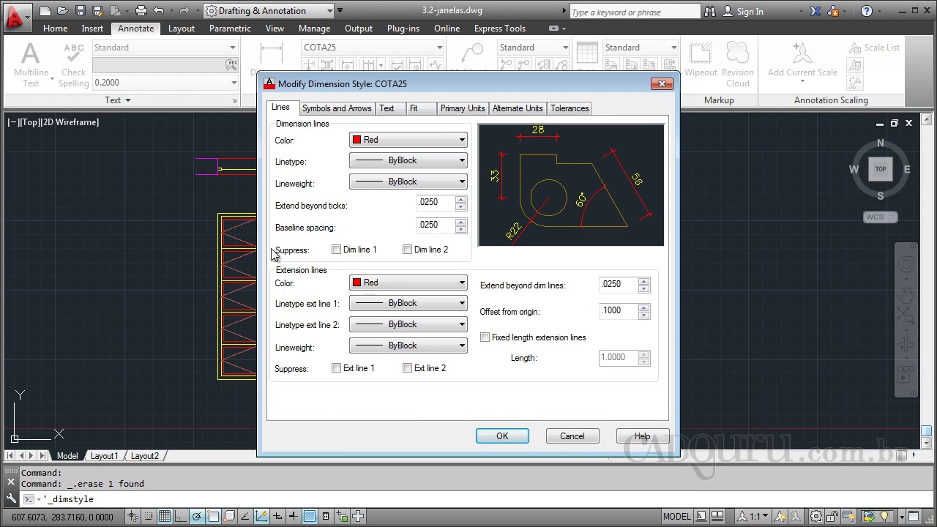
pyautogui.click(508, 437)
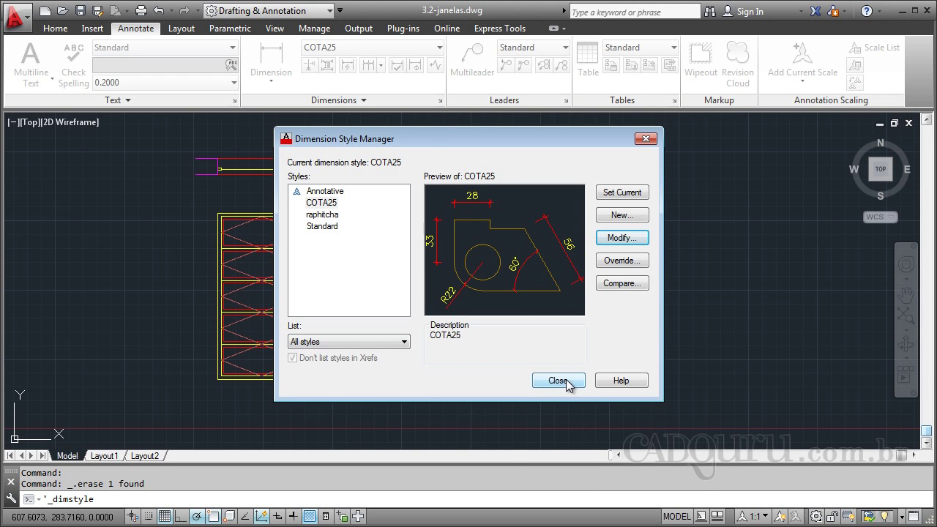
# - Add a 180 linear dimension above the full width of the window plan
pyautogui.click(565, 379)
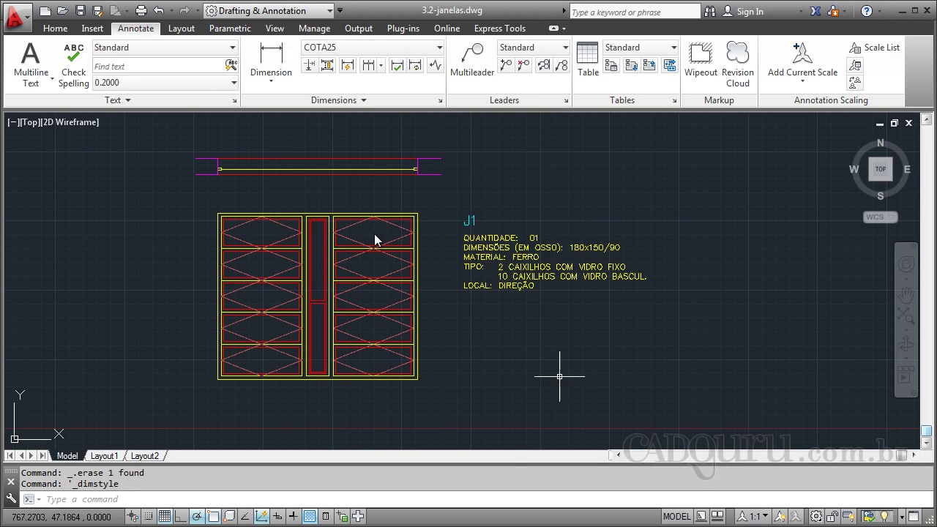
pyautogui.click(277, 67)
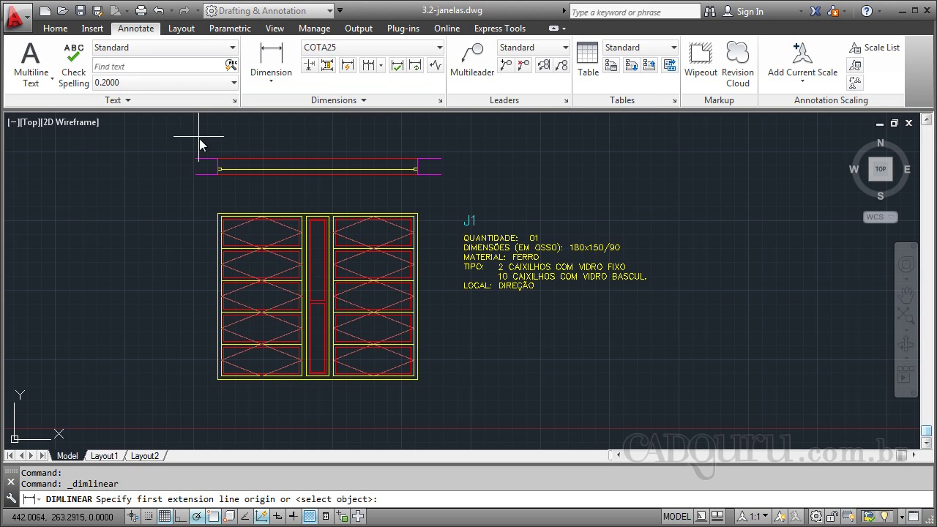
pyautogui.click(221, 154)
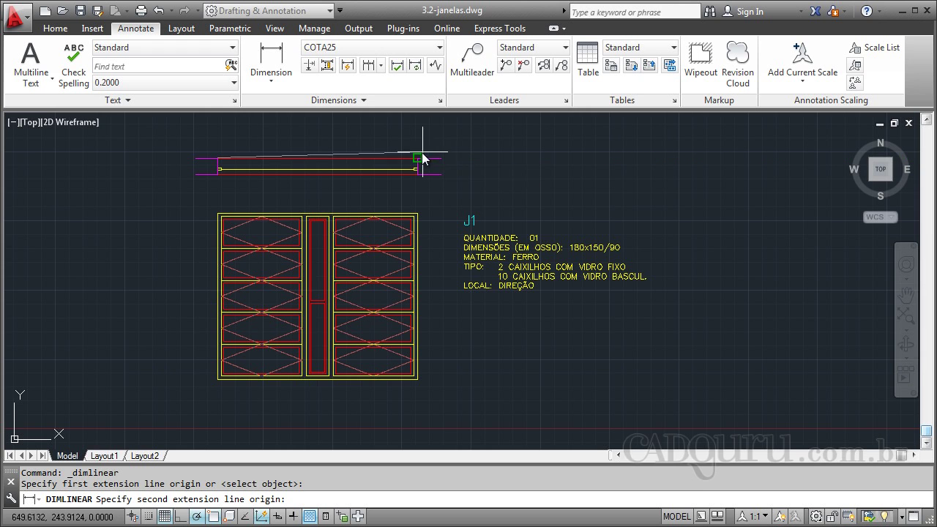
pyautogui.click(418, 158)
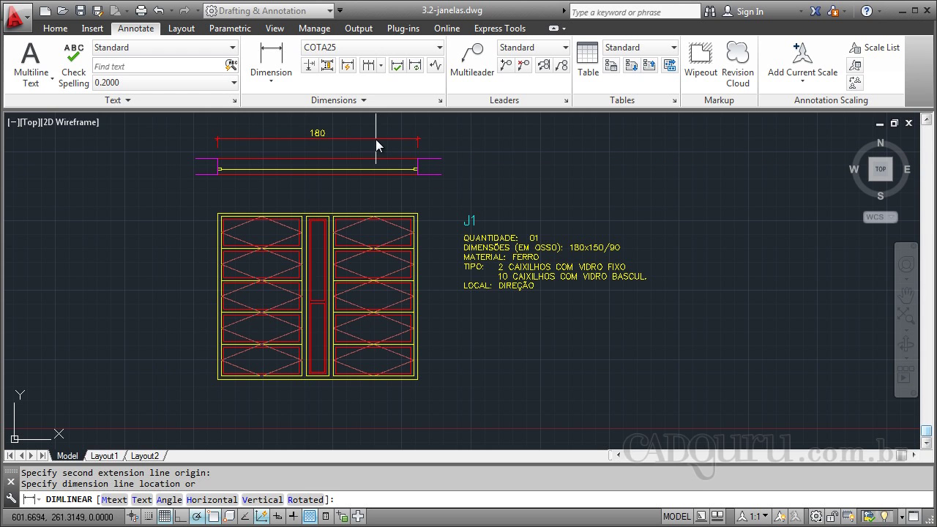
pyautogui.click(376, 139)
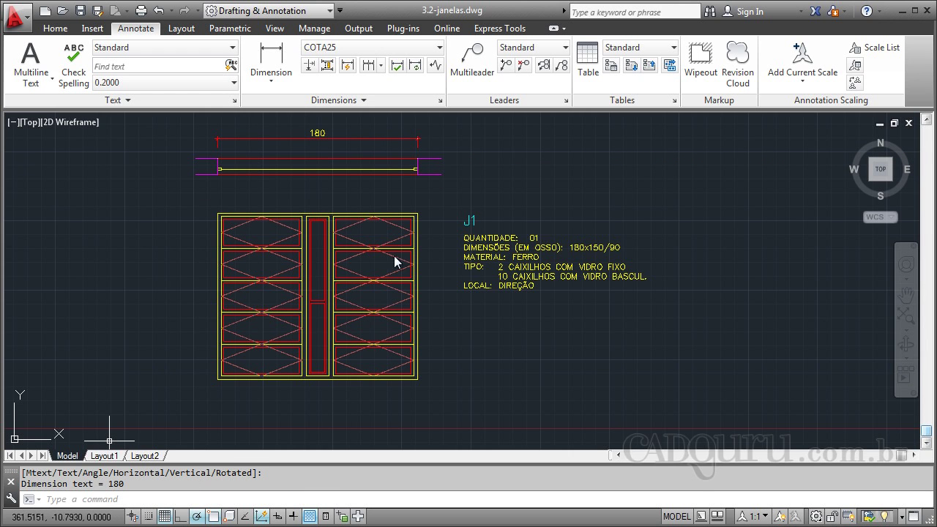
pyautogui.scroll(3, 424, 233)
pyautogui.scroll(2, 424, 233)
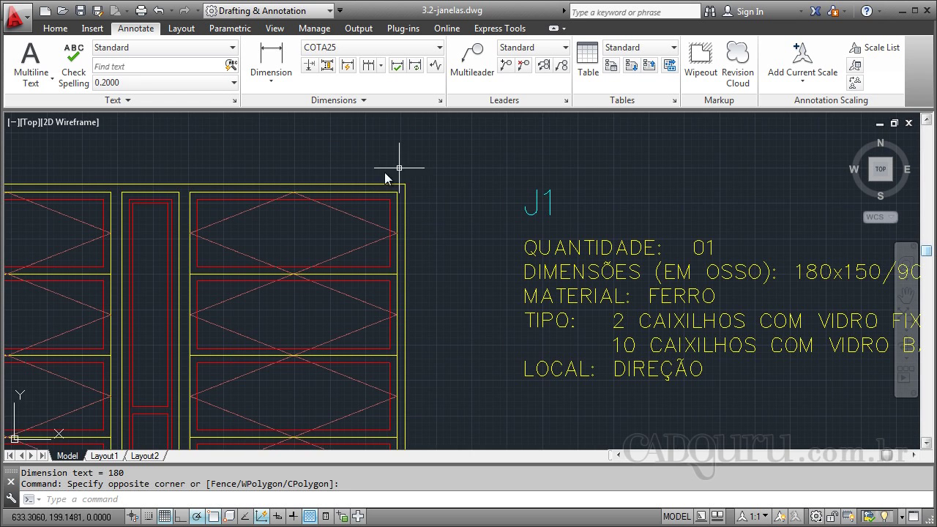
# - Add a linear 3 dimension at the elevation's top right corner
pyautogui.click(276, 53)
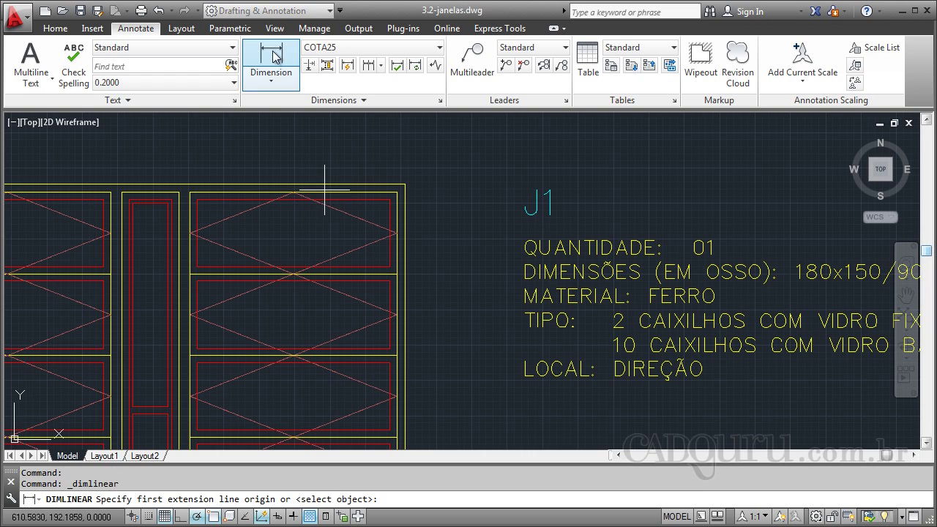
pyautogui.click(405, 182)
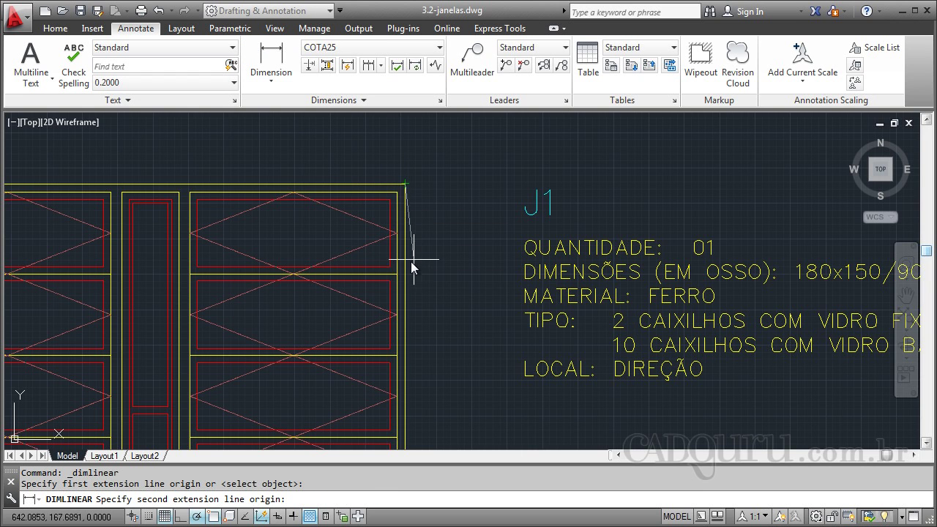
pyautogui.click(402, 195)
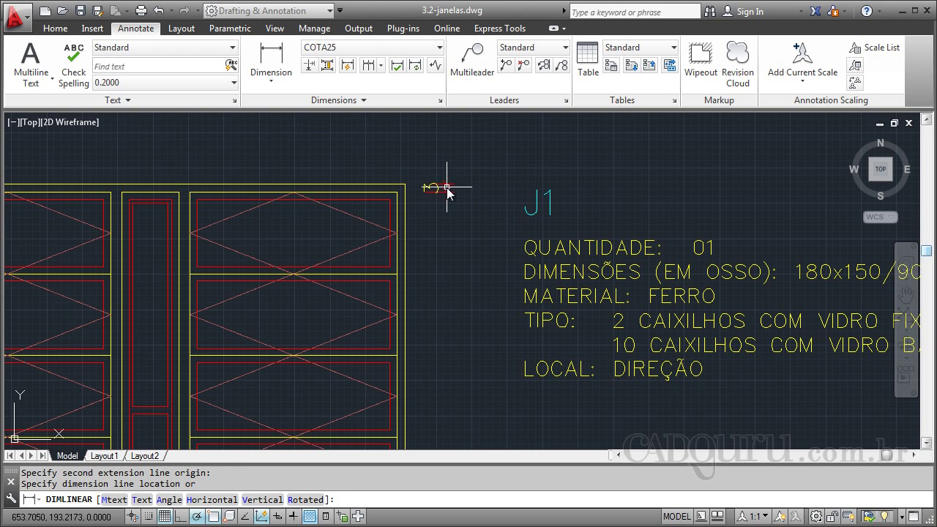
pyautogui.click(446, 188)
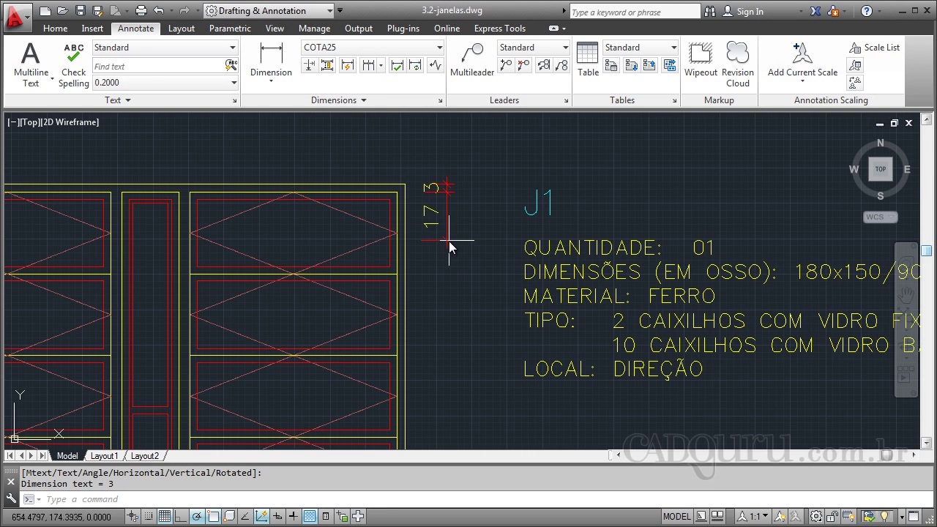
pyautogui.scroll(2, 449, 247)
pyautogui.scroll(2, 443, 251)
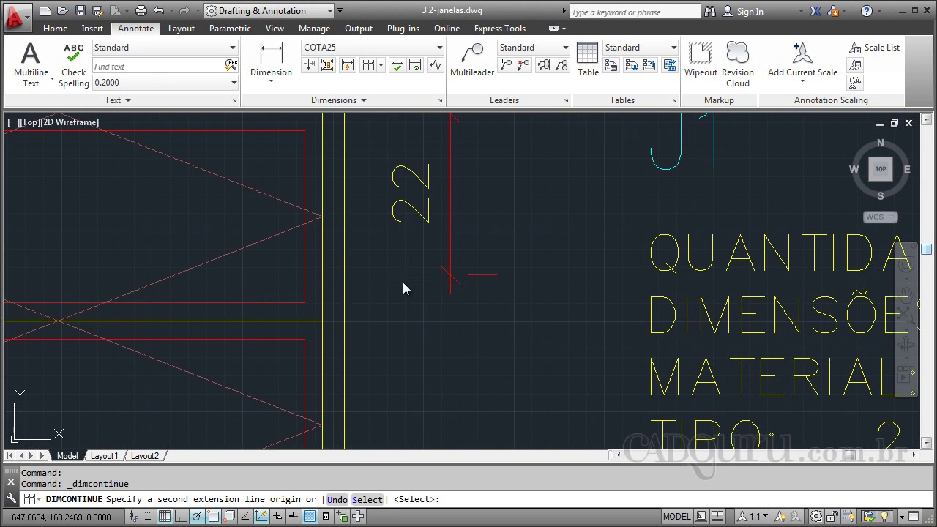
# - Continue the chain down the right side with three 29 dimensions
pyautogui.click(322, 322)
pyautogui.scroll(-3, 410, 205)
pyautogui.scroll(-3, 412, 187)
pyautogui.scroll(3, 399, 234)
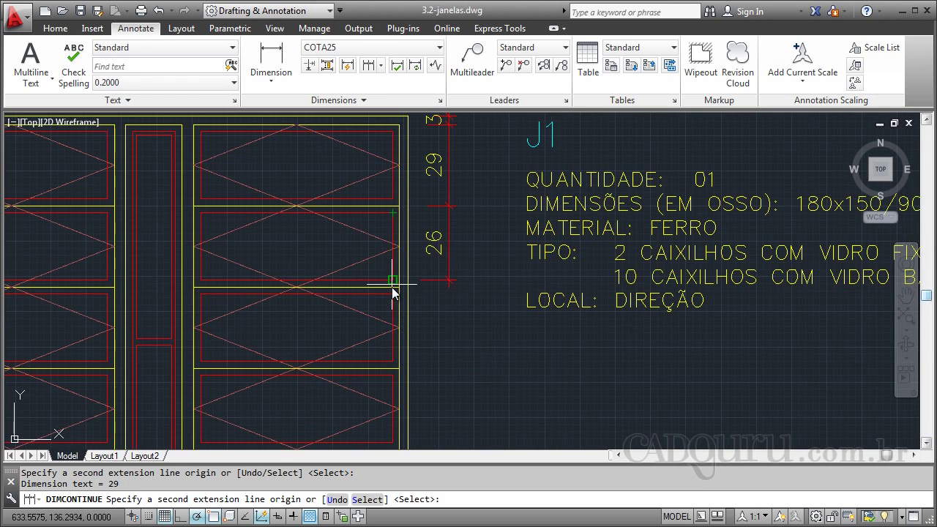
pyautogui.click(398, 288)
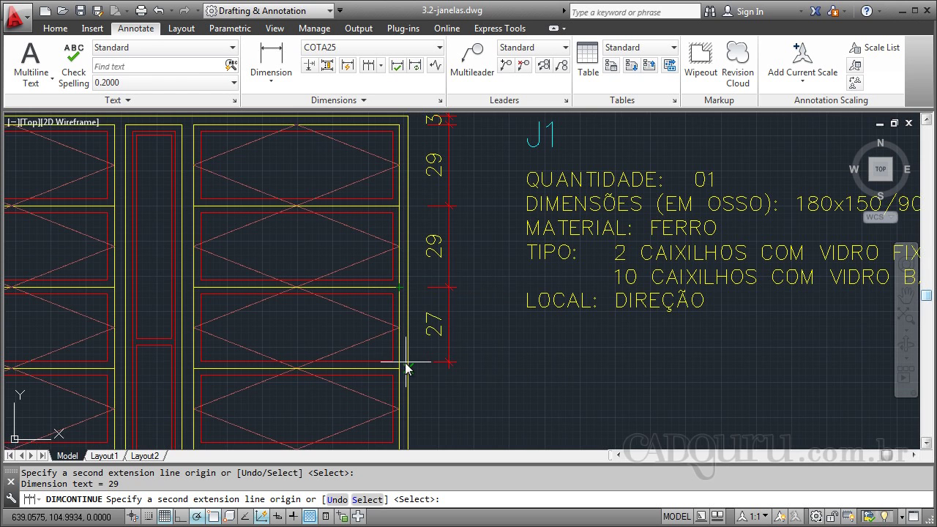
pyautogui.click(399, 370)
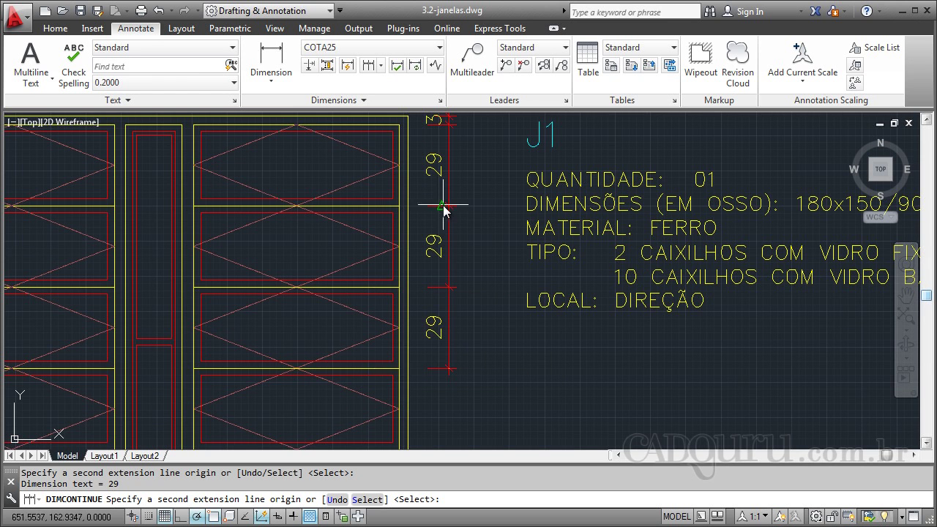
pyautogui.scroll(-2, 428, 264)
pyautogui.scroll(4, 413, 333)
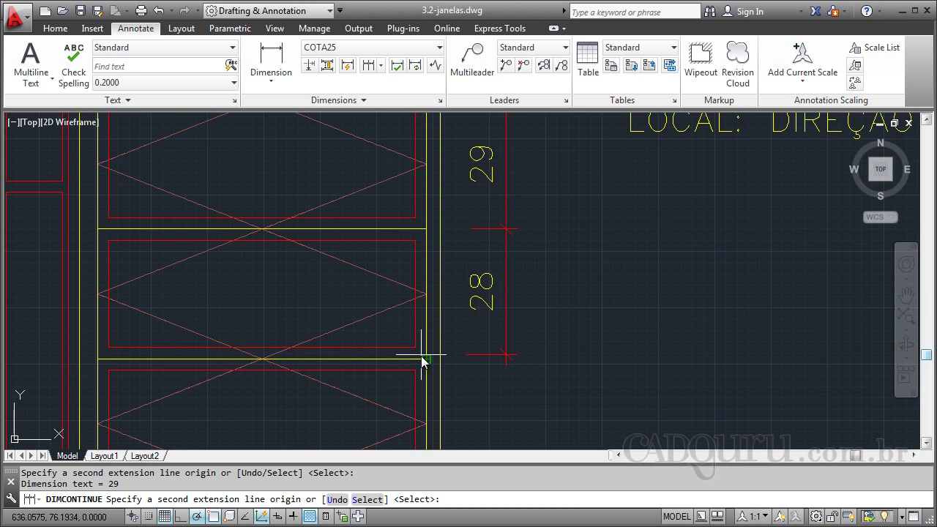
# - Finish the vertical chain with two more 29s and the bottom 3
pyautogui.click(421, 355)
pyautogui.scroll(-2, 472, 187)
pyautogui.scroll(-1, 462, 209)
pyautogui.scroll(2, 447, 322)
pyautogui.scroll(2, 464, 304)
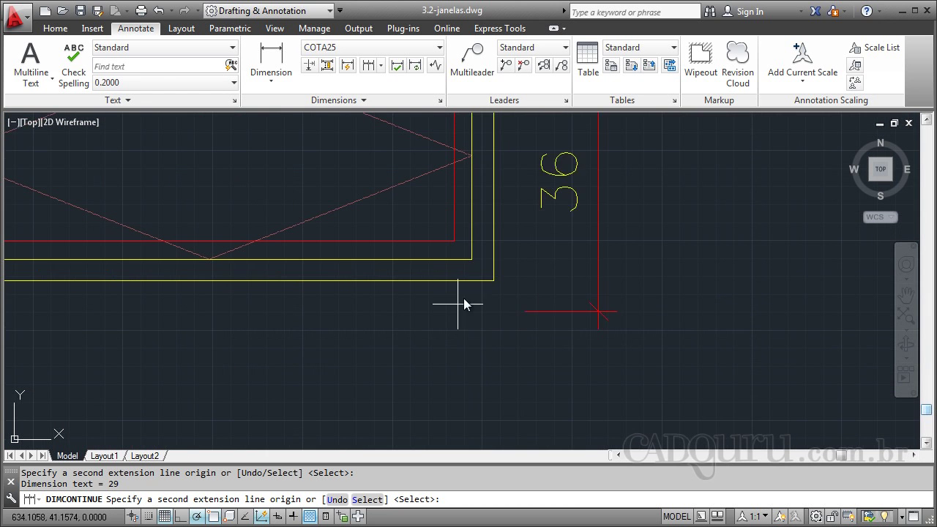
pyautogui.click(495, 265)
pyautogui.click(499, 287)
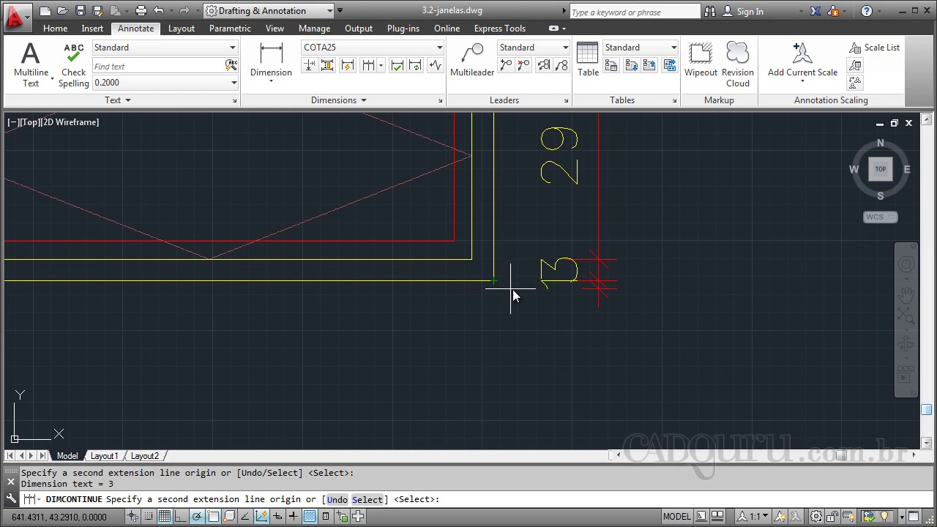
pyautogui.press('Escape')
pyautogui.scroll(-2, 487, 302)
pyautogui.scroll(-1, 483, 312)
pyautogui.scroll(-2, 495, 333)
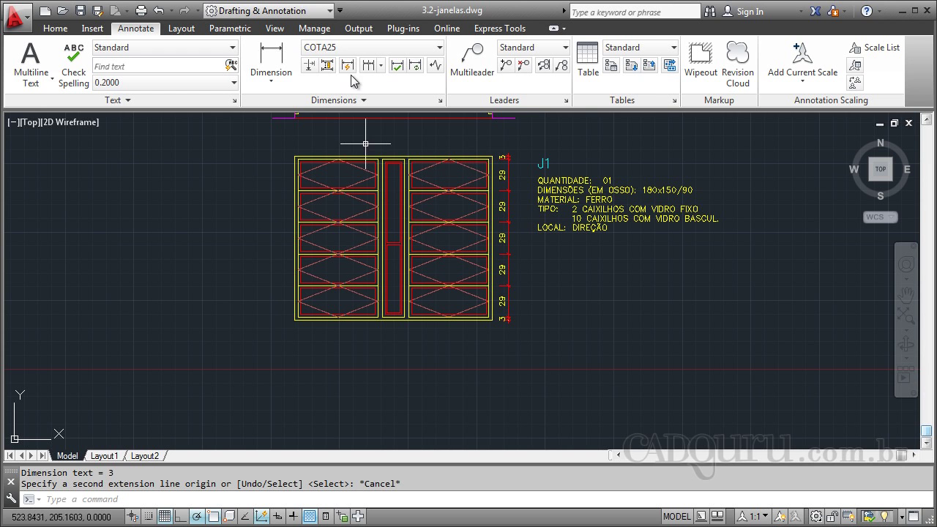
# - Add a linear 3 dimension below the window's lower-left corner
pyautogui.click(275, 60)
pyautogui.scroll(2, 290, 315)
pyautogui.scroll(2, 299, 343)
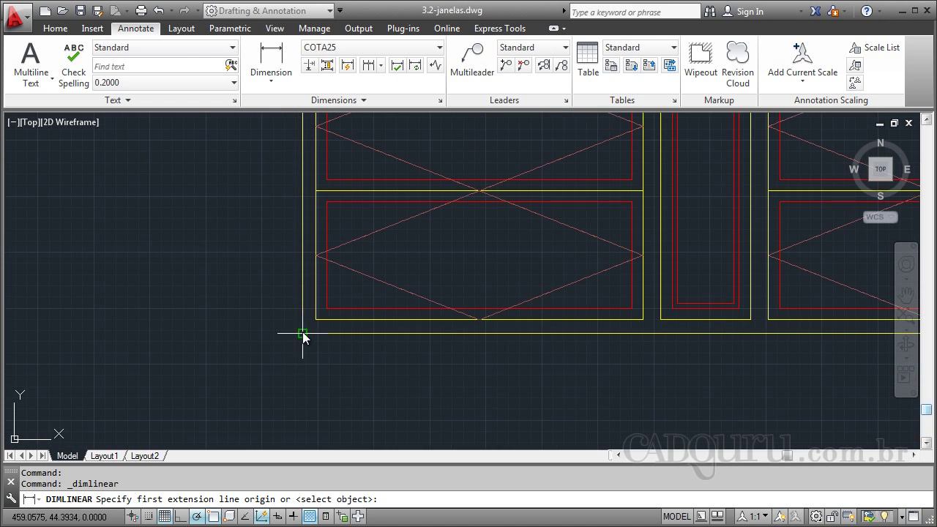
pyautogui.click(302, 333)
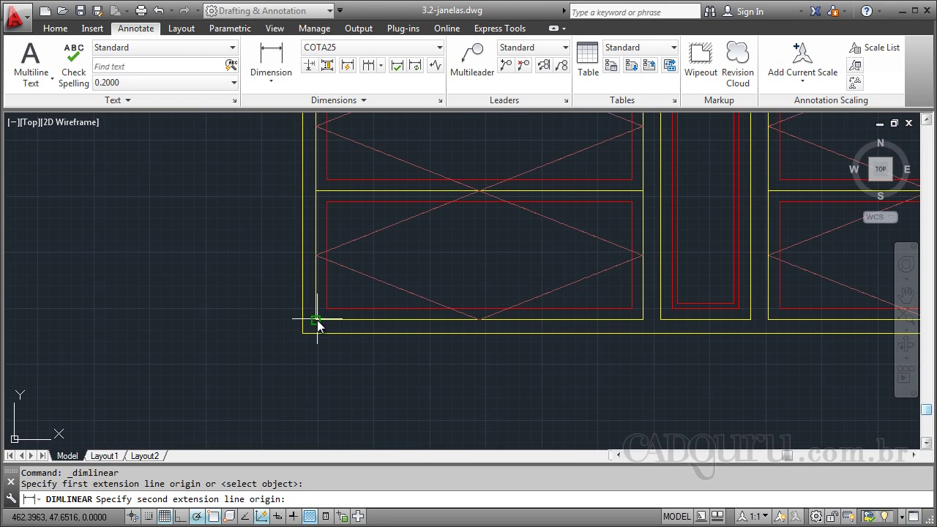
pyautogui.click(315, 320)
pyautogui.click(311, 416)
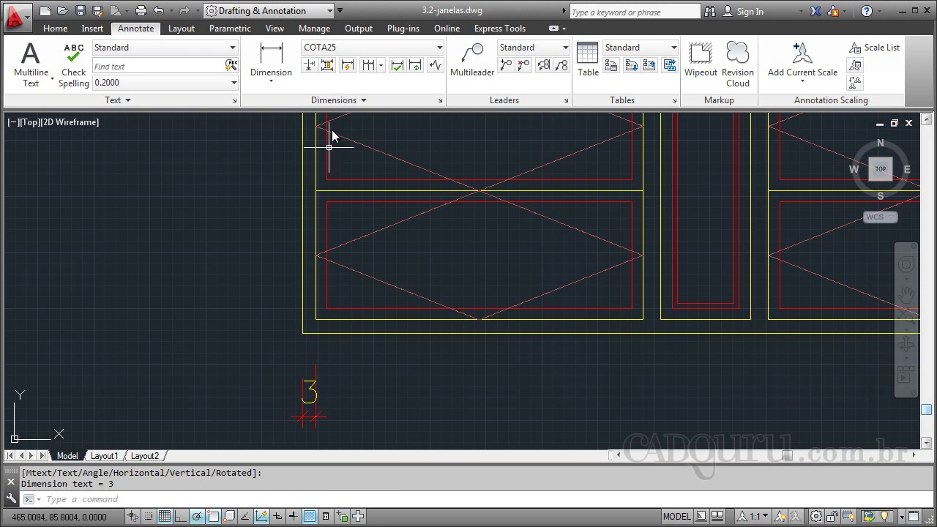
# - Continue the bottom chain with 73, 4, 20 and 4 dimensions
pyautogui.click(393, 66)
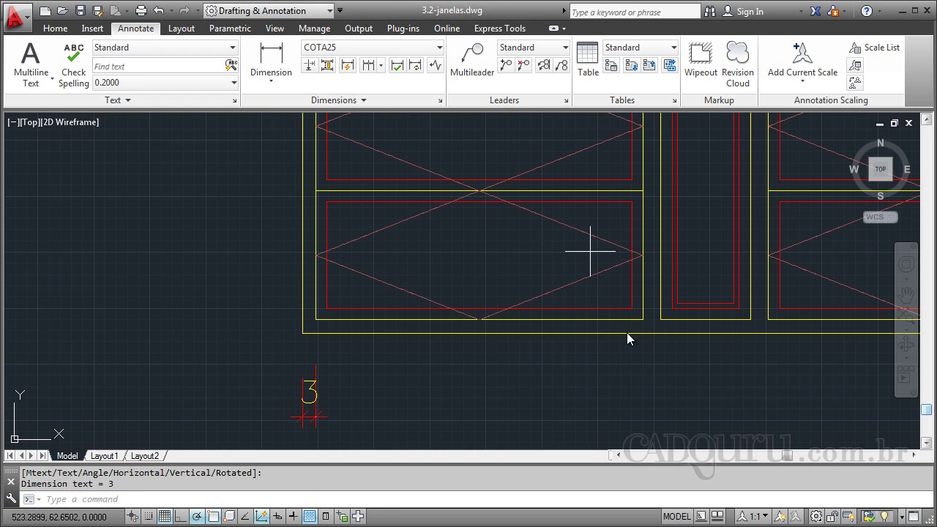
pyautogui.click(646, 322)
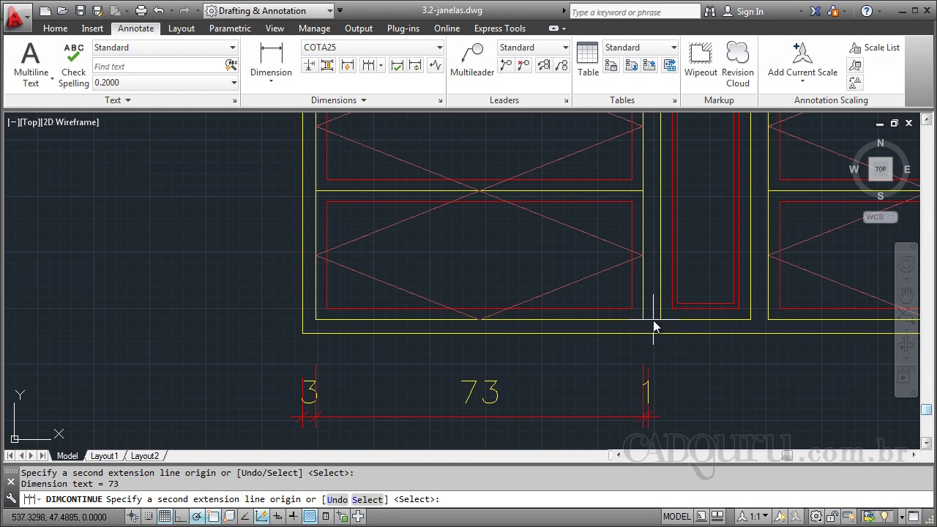
pyautogui.click(661, 319)
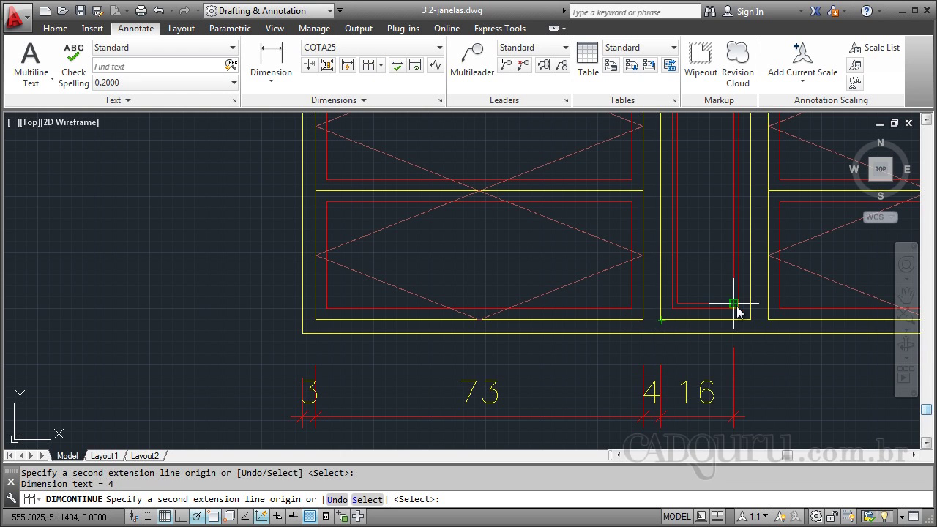
pyautogui.click(751, 320)
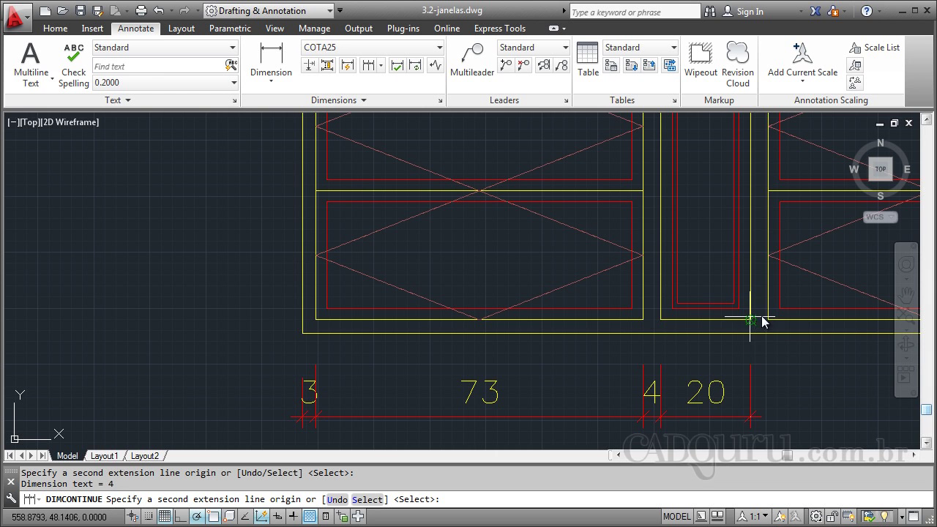
pyautogui.click(767, 319)
# - Complete the horizontal chain with the right sash 73 and corner 3
pyautogui.scroll(-2, 475, 212)
pyautogui.scroll(-5, 398, 199)
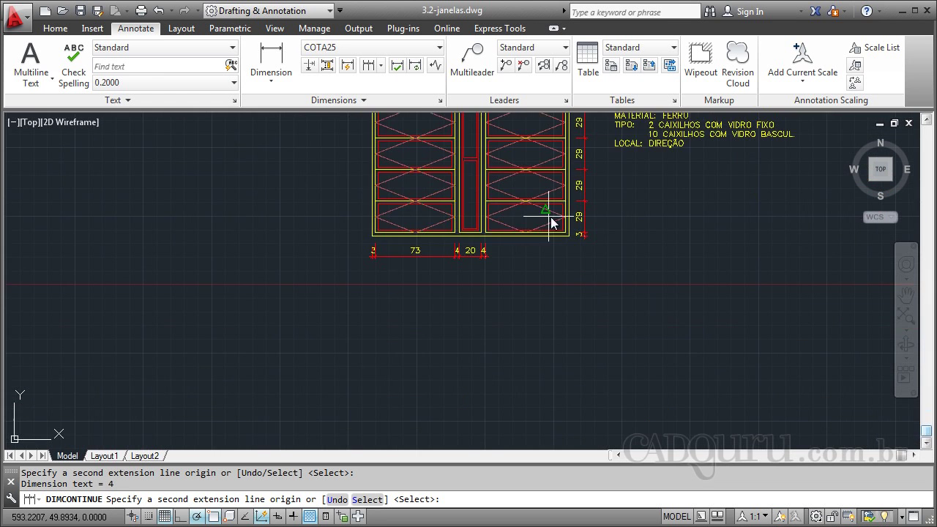
pyautogui.scroll(5, 554, 220)
pyautogui.scroll(4, 579, 276)
pyautogui.click(542, 238)
pyautogui.click(559, 261)
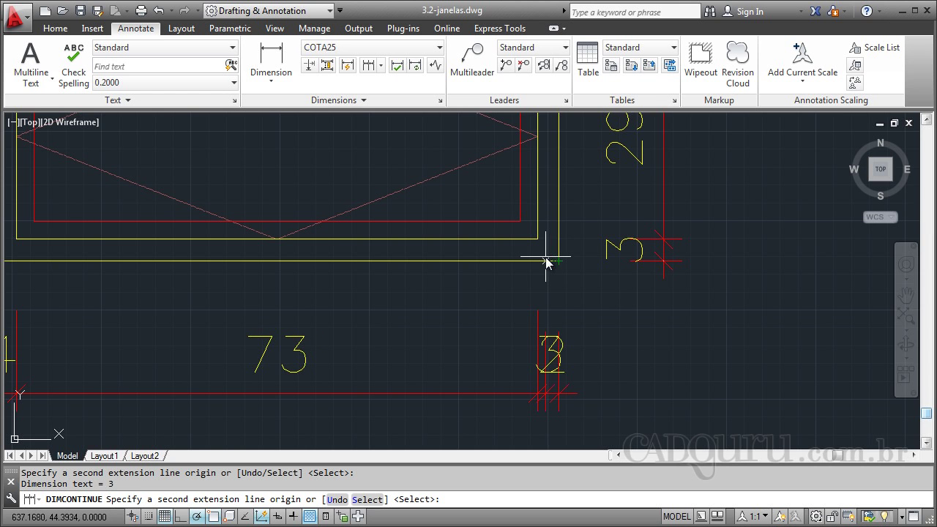
pyautogui.scroll(-2, 564, 259)
pyautogui.scroll(-2, 572, 263)
pyautogui.press('Escape')
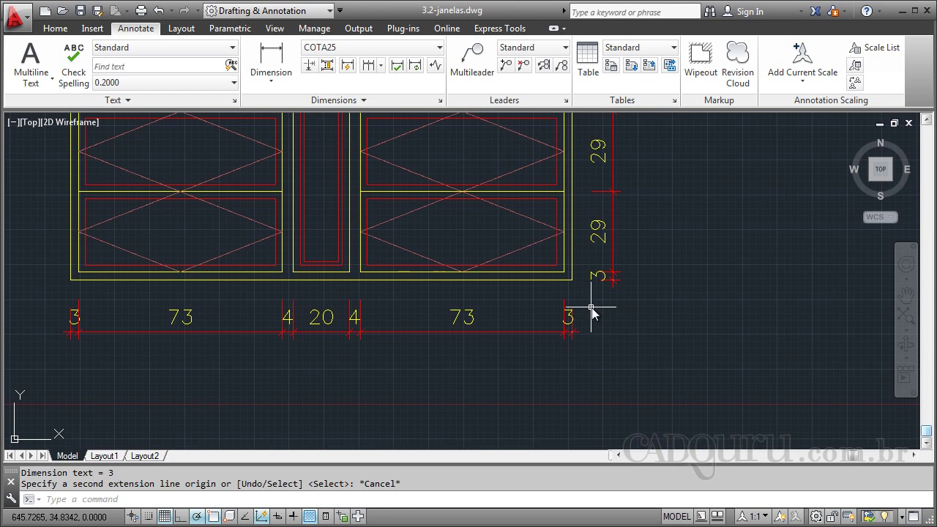
pyautogui.scroll(-2, 594, 319)
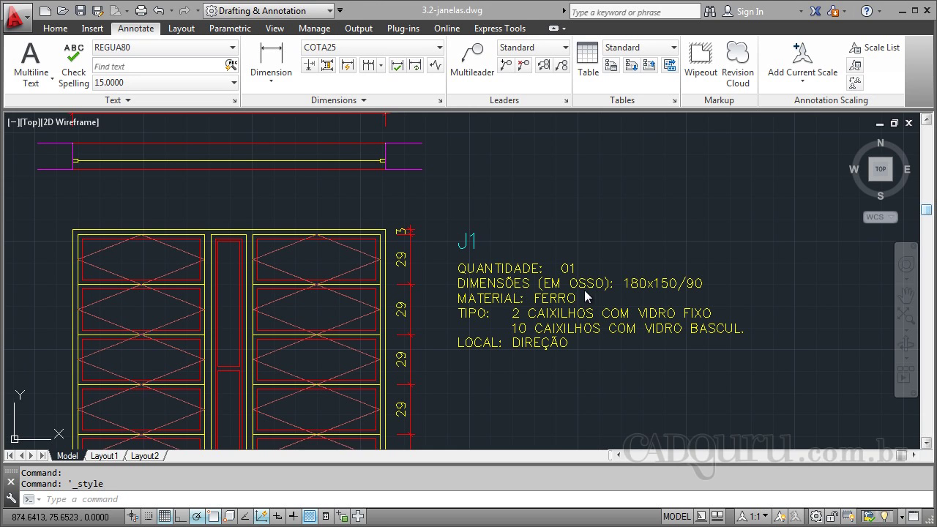
pyautogui.click(465, 234)
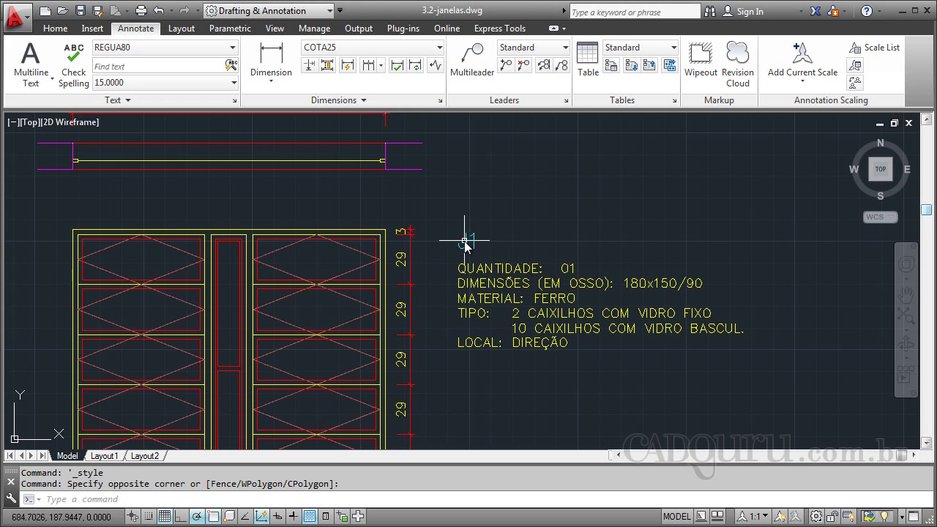
pyautogui.click(459, 249)
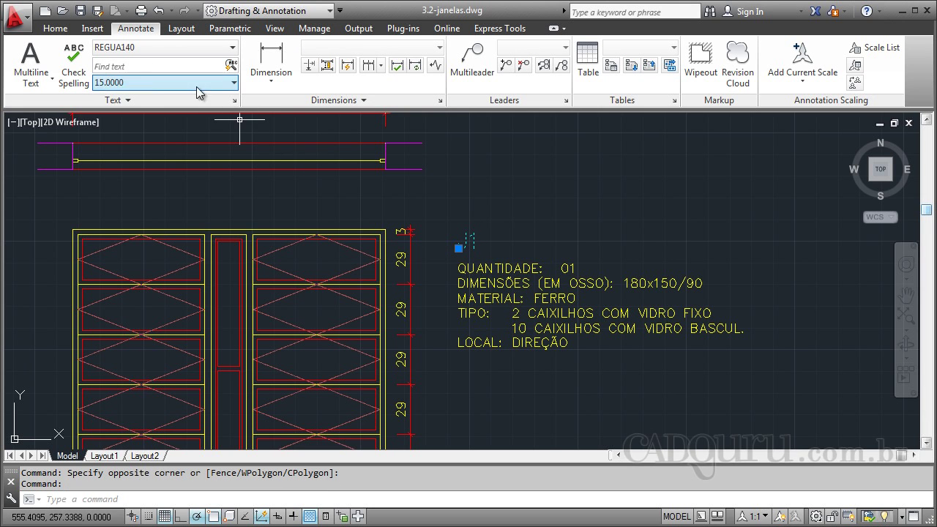
pyautogui.press('Escape')
pyautogui.click(484, 268)
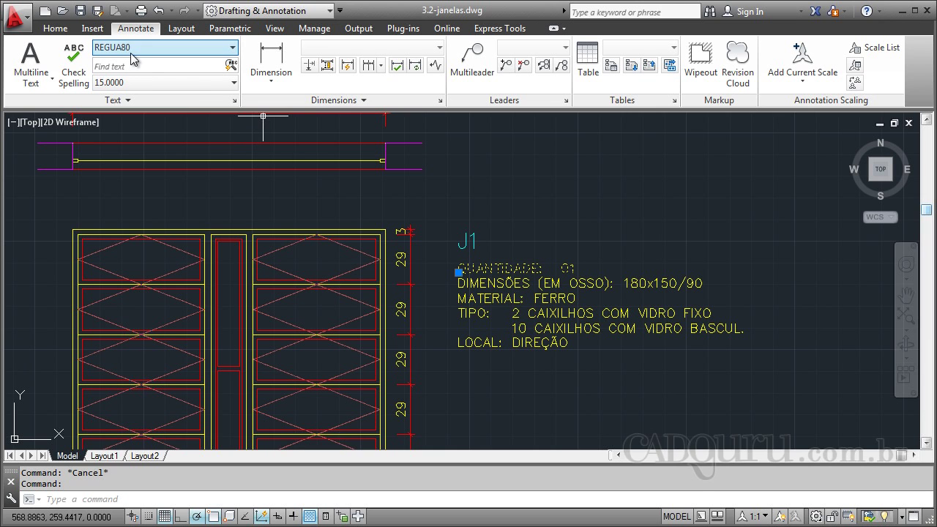
pyautogui.press('Escape')
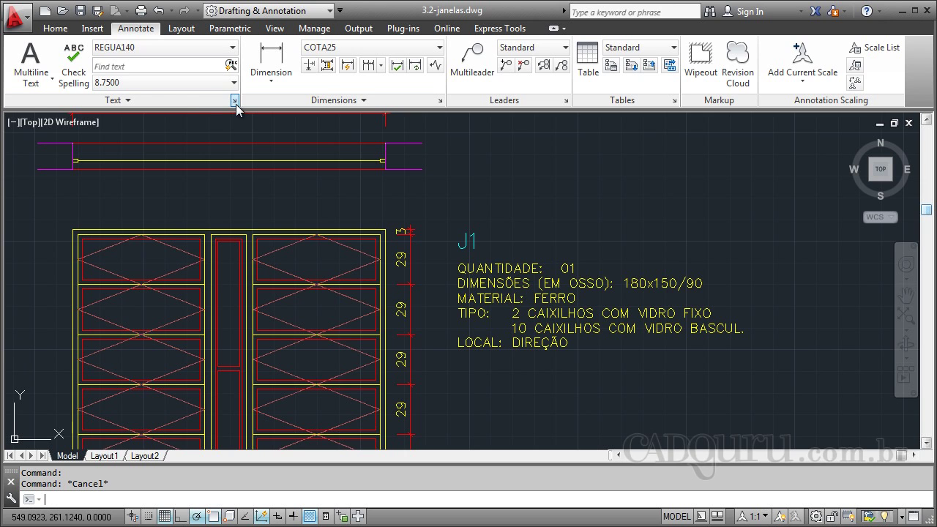
# - Inspect the REGUA60, REGUA80 and ROMANS text styles in the Text Style dialog
pyautogui.click(235, 104)
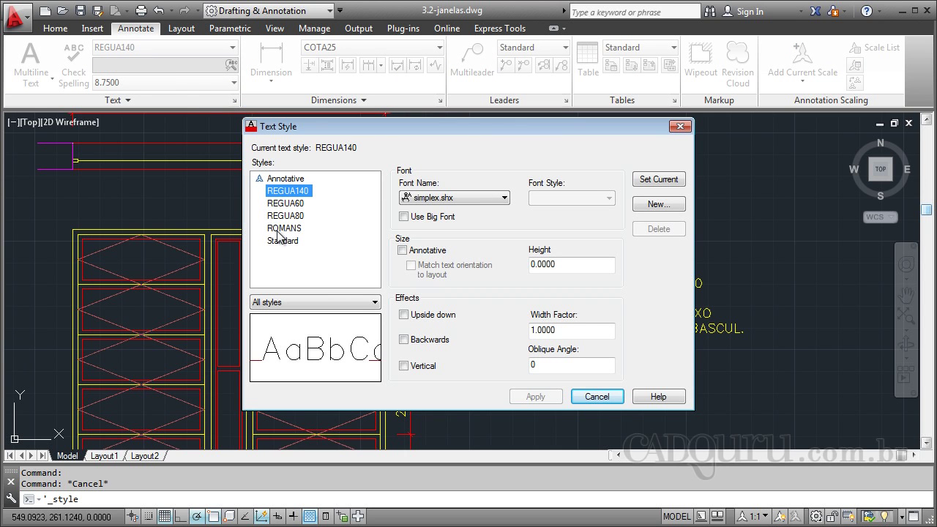
pyautogui.click(290, 205)
pyautogui.click(289, 216)
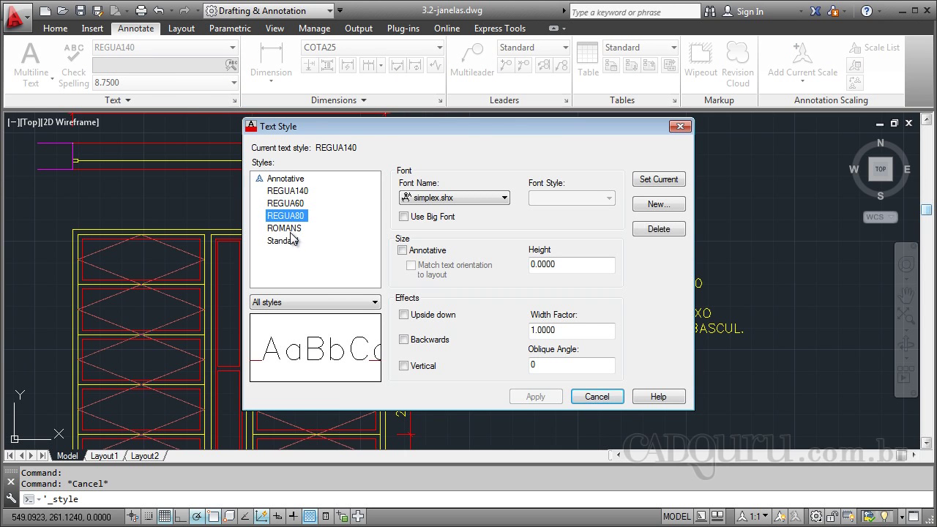
pyautogui.click(292, 228)
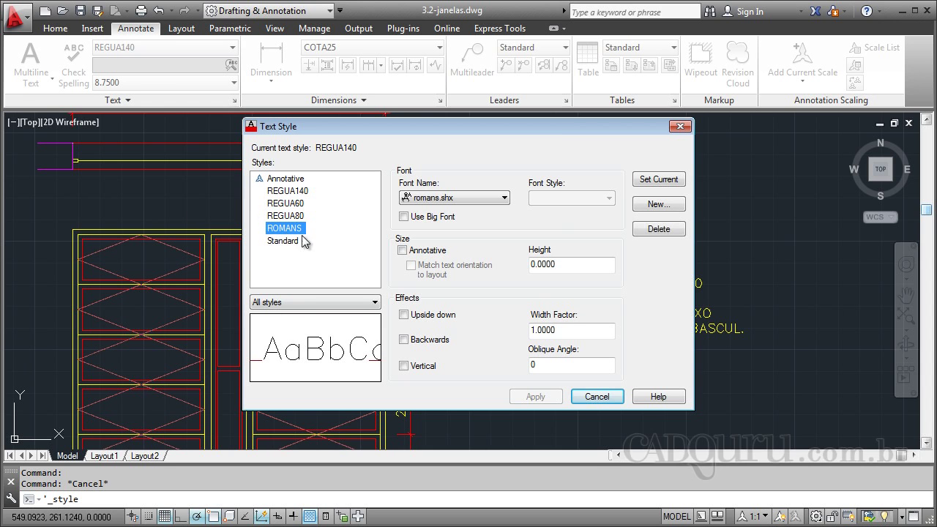
# - Create text style style1 using the romans.shx font and close the dialog
pyautogui.click(659, 205)
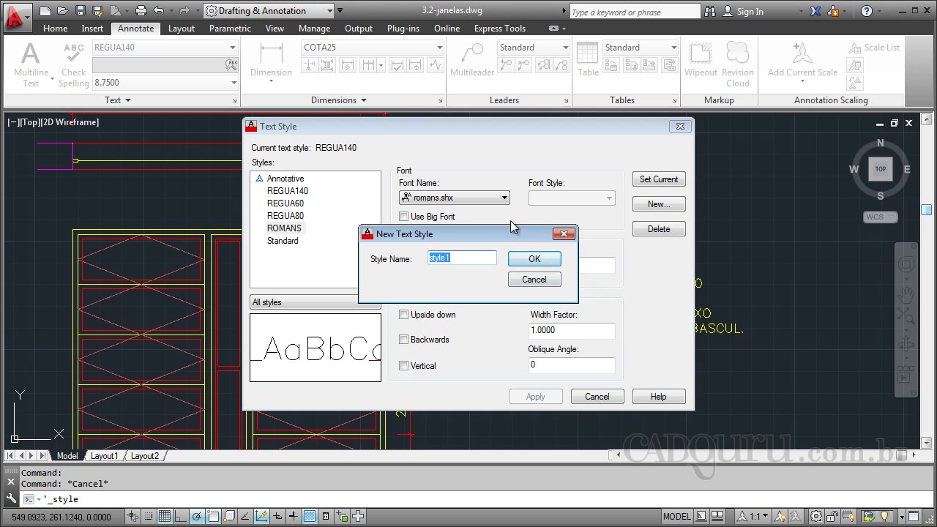
pyautogui.click(535, 257)
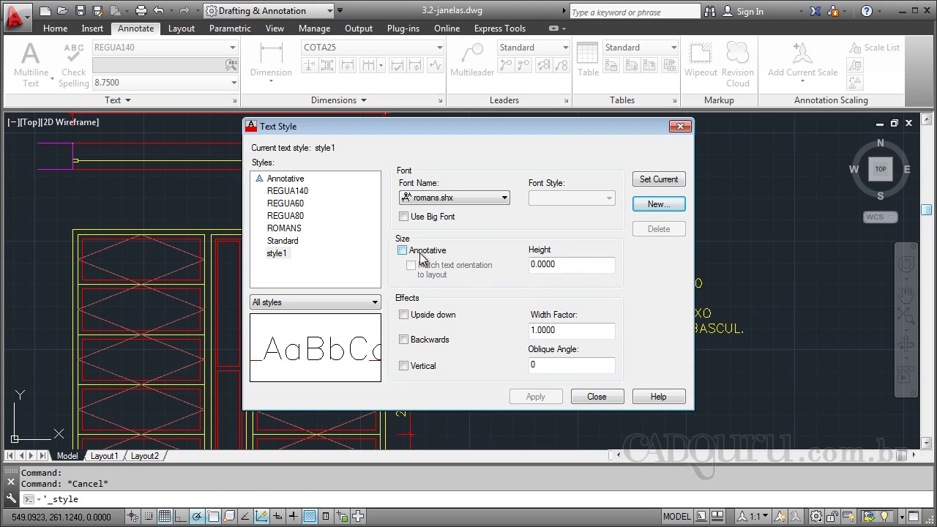
pyautogui.click(482, 199)
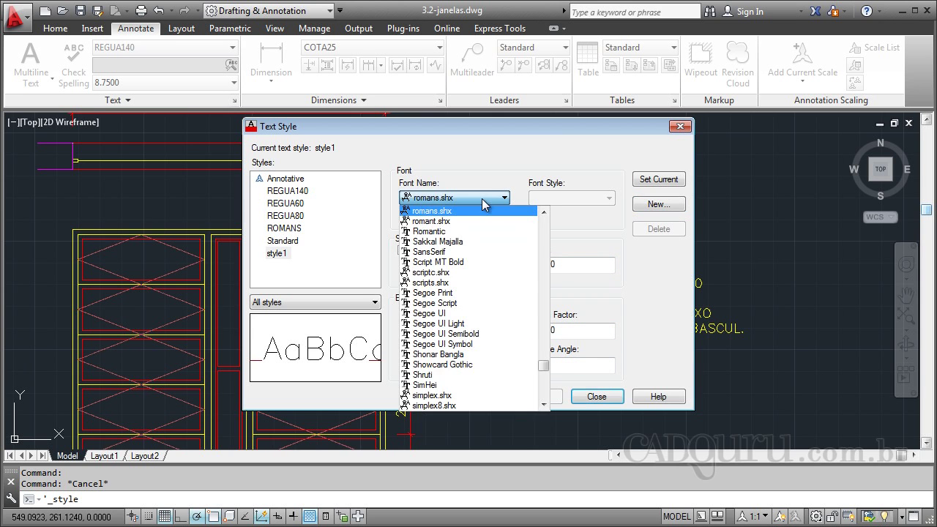
pyautogui.click(482, 198)
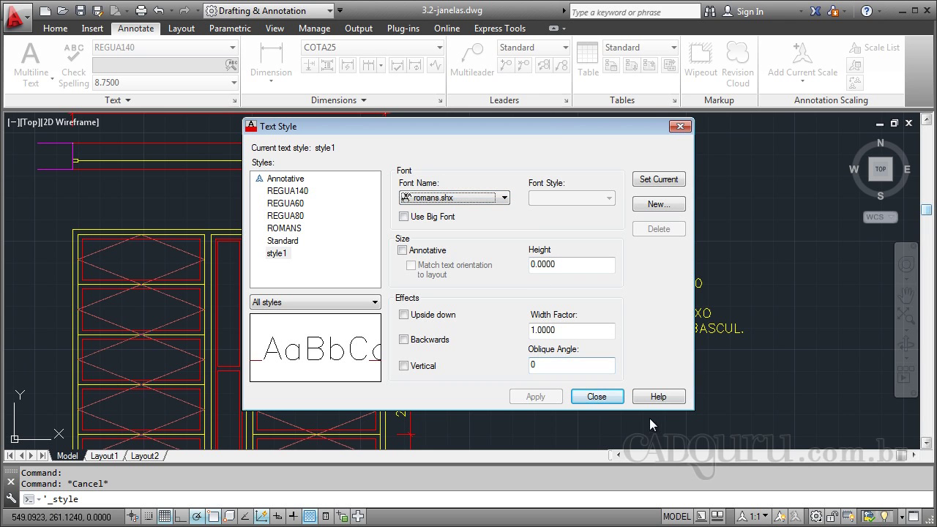
pyautogui.click(598, 397)
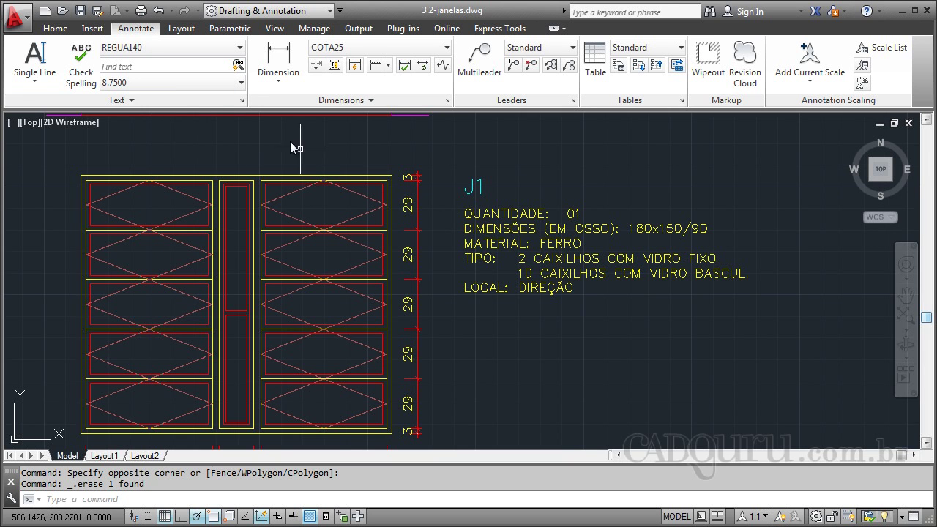
# - Place a single-line J1 label at 0° rotation below the specification block
pyautogui.click(38, 65)
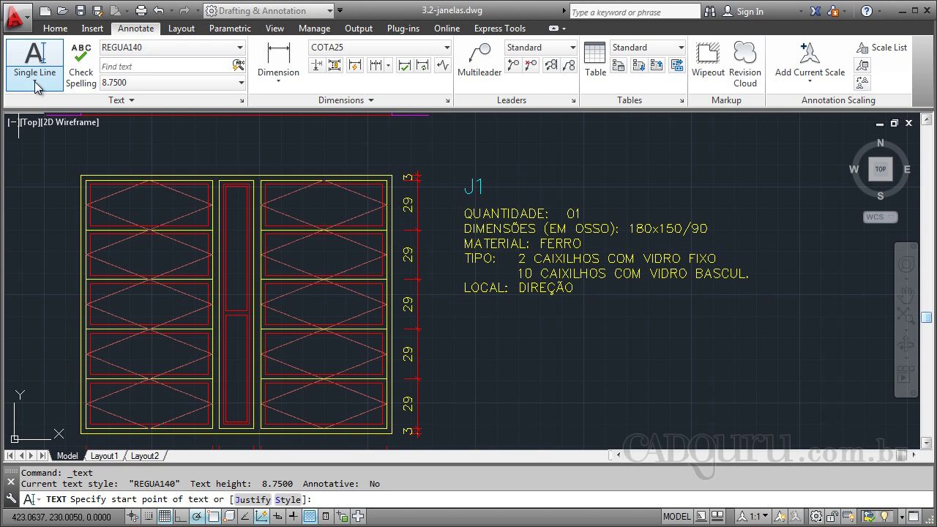
pyautogui.click(479, 351)
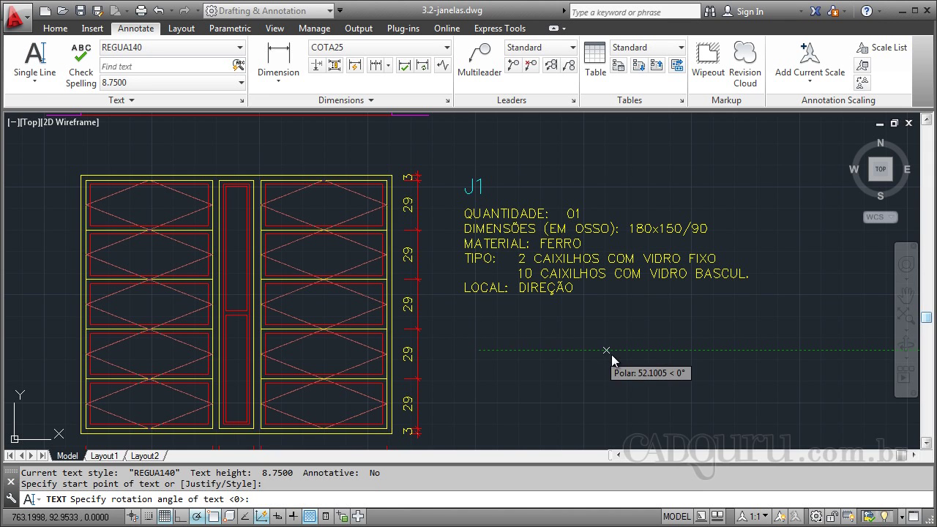
pyautogui.press('Return')
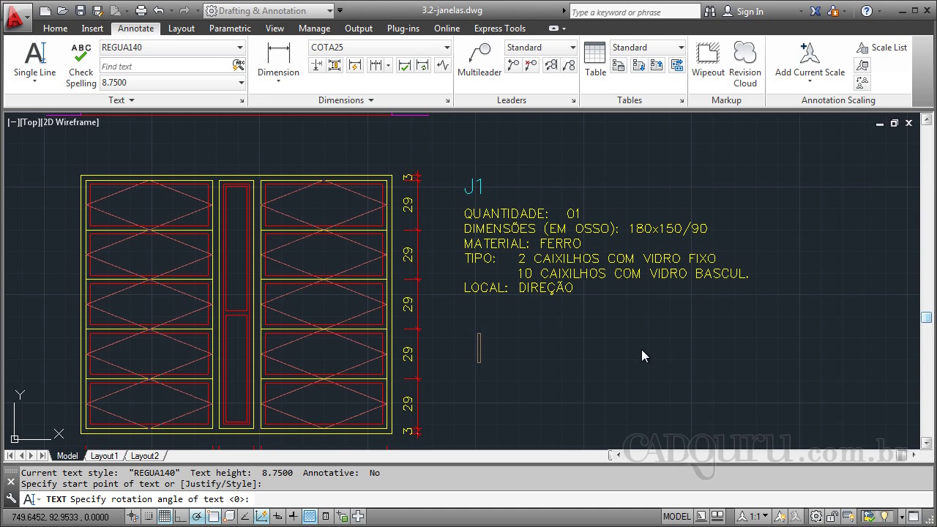
pyautogui.write('J')
pyautogui.write('1')
pyautogui.write('1')
pyautogui.press('Return')
pyautogui.press('Return')
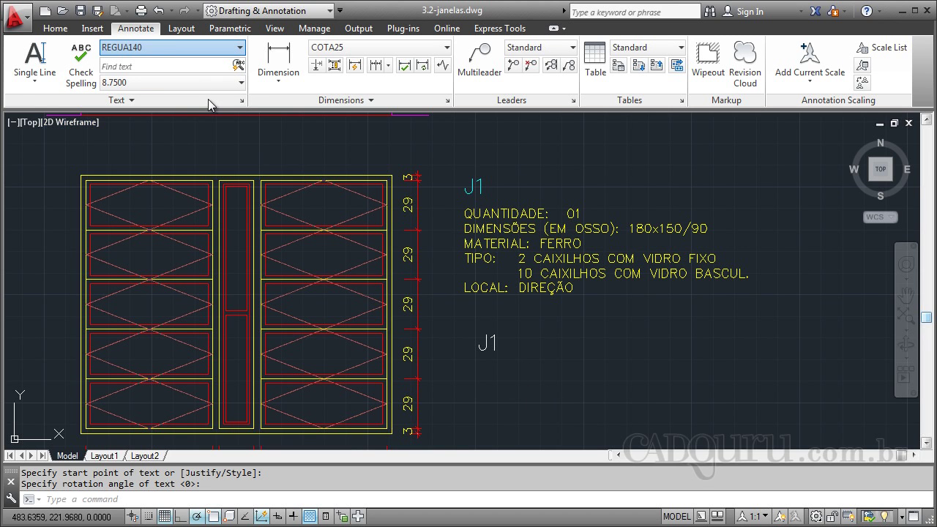
# - Switch to REGUA80 and write QUANTIDADE: as single-line text below J1
pyautogui.press('Down')
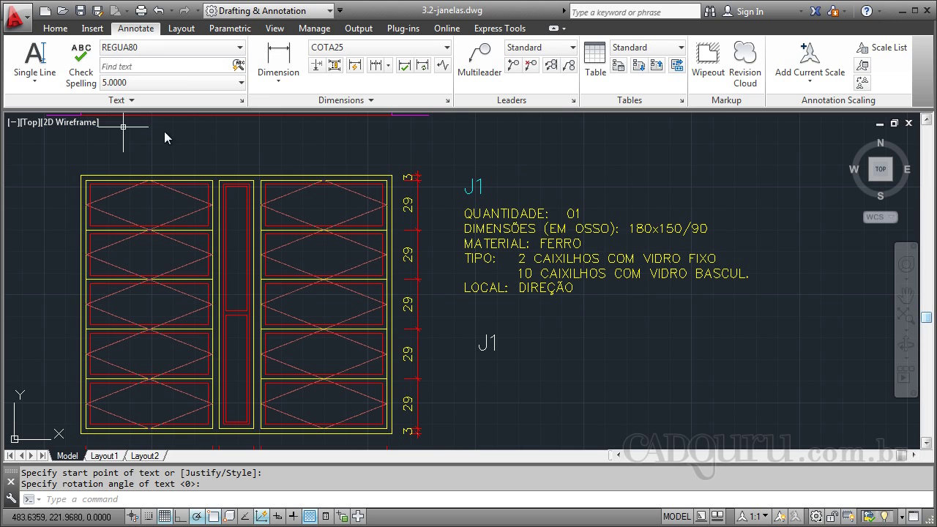
pyautogui.click(42, 61)
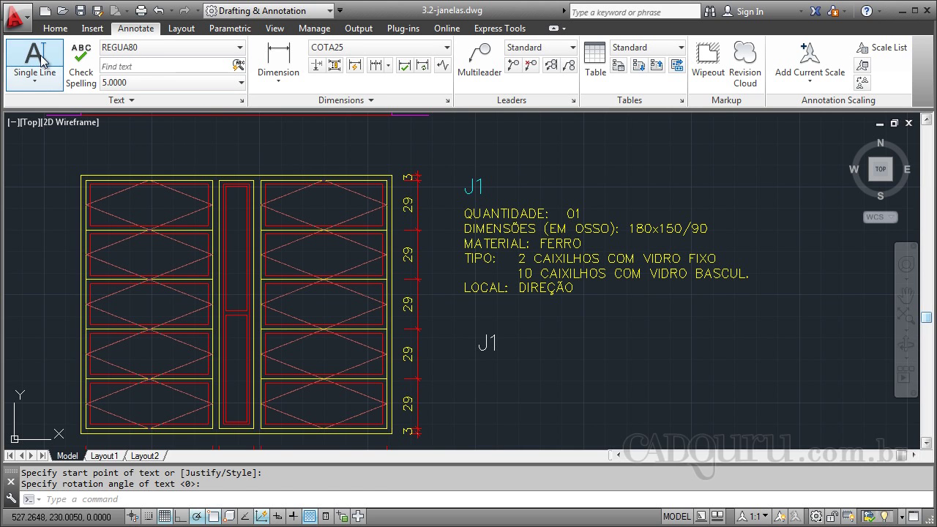
pyautogui.click(482, 382)
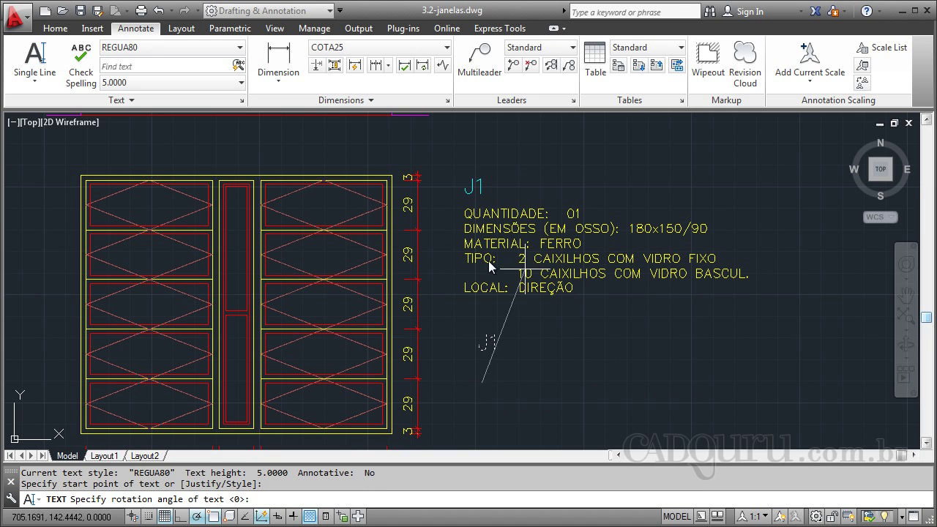
pyautogui.click(593, 382)
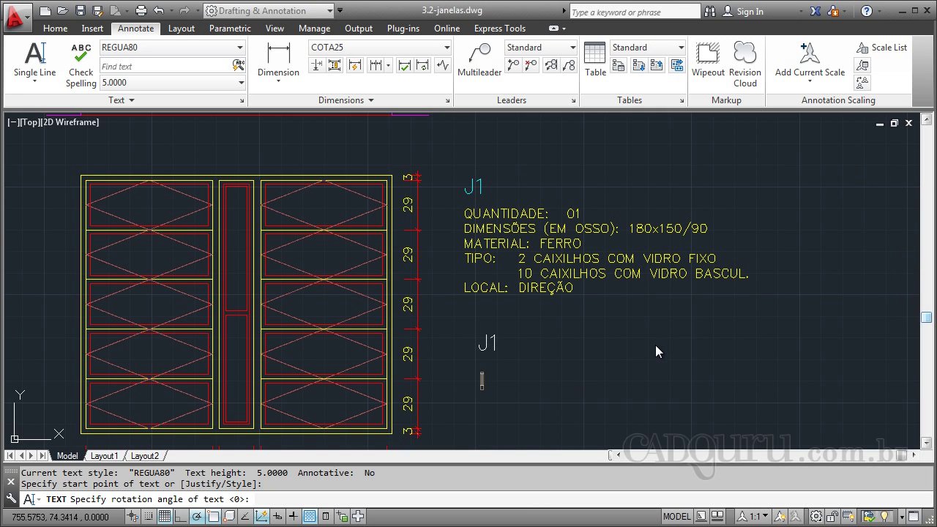
pyautogui.write('q')
pyautogui.press('BackSpace')
pyautogui.write('QUANTIDD')
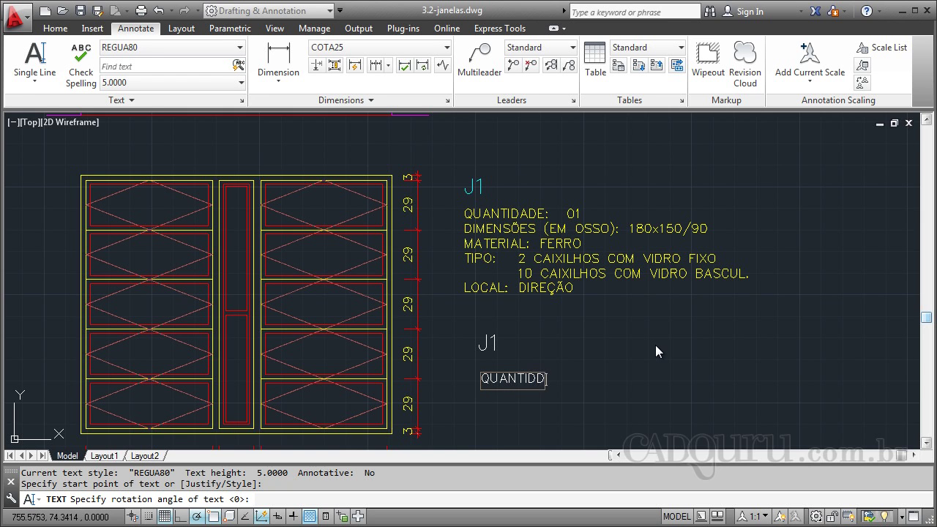
pyautogui.press('BackSpace')
pyautogui.write('ADE')
pyautogui.write(':')
pyautogui.press('Return')
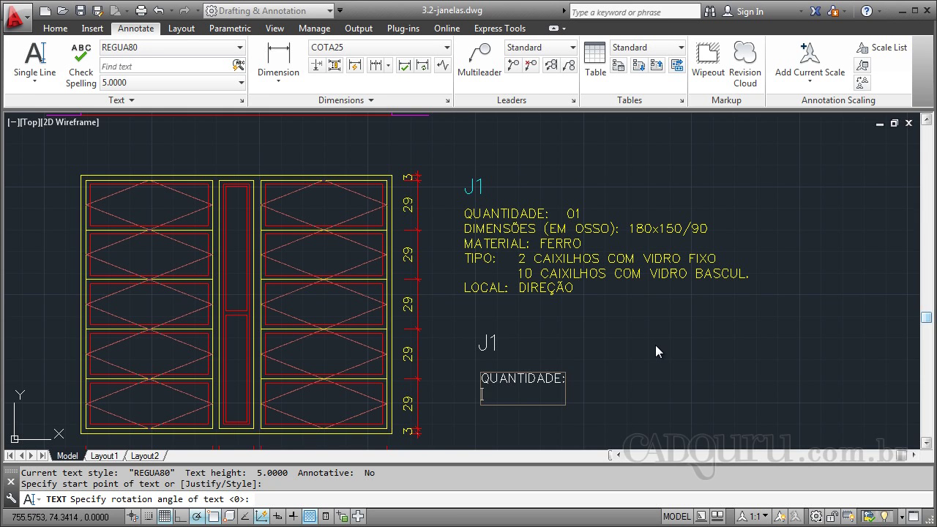
# - Add the lines DIMENSÕES, MATERIAL, TIPO and LOCAL beneath it and commit
pyautogui.write('dME')
pyautogui.press('BackSpace')
pyautogui.press('BackSpace')
pyautogui.press('BackSpace')
pyautogui.press('BackSpace')
pyautogui.write('DIMENSÕES')
pyautogui.press('Return')
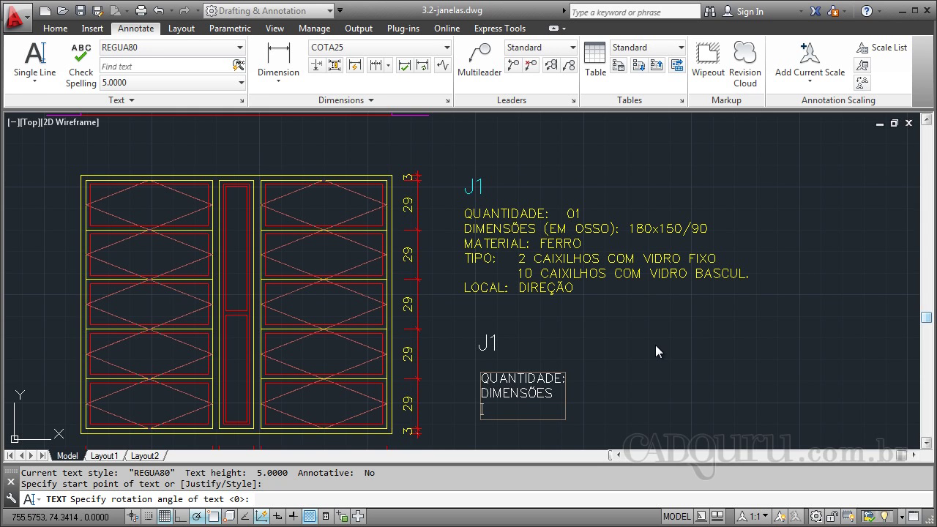
pyautogui.write('MATERIAL')
pyautogui.press('Return')
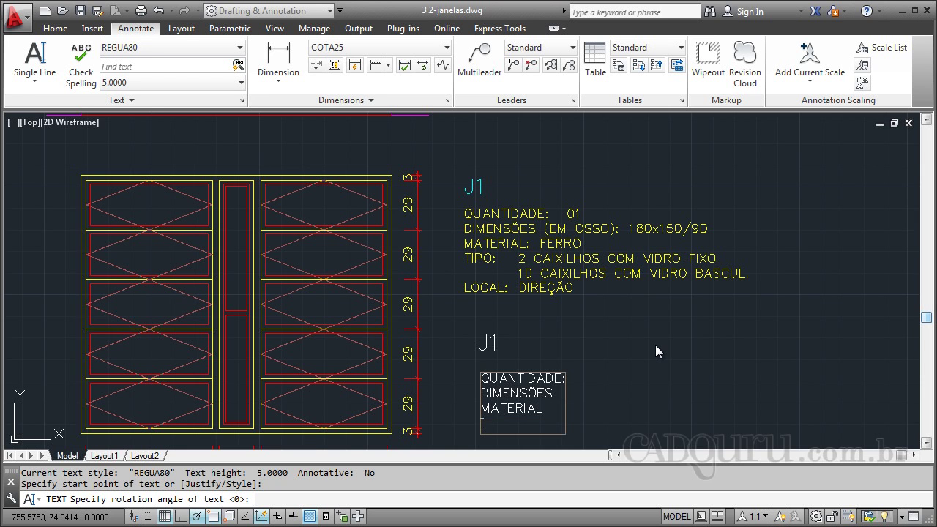
pyautogui.write('TIPO')
pyautogui.press('Return')
pyautogui.write('LOCAL')
pyautogui.press('Return')
pyautogui.scroll(-2, 628, 333)
pyautogui.press('Return')
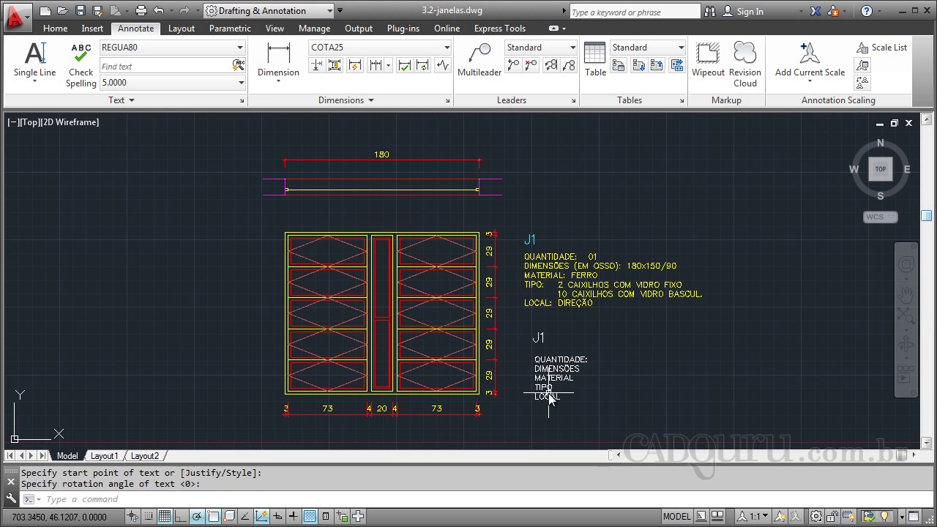
# - Select the QUANTIDADE, DIMENSÕES and MATERIAL text lines, then clear the selection
pyautogui.scroll(4, 549, 391)
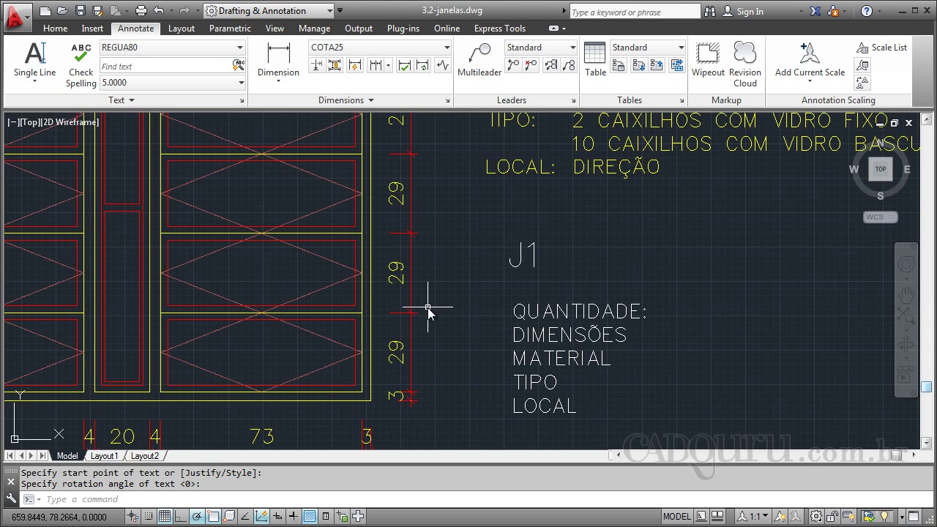
pyautogui.click(561, 313)
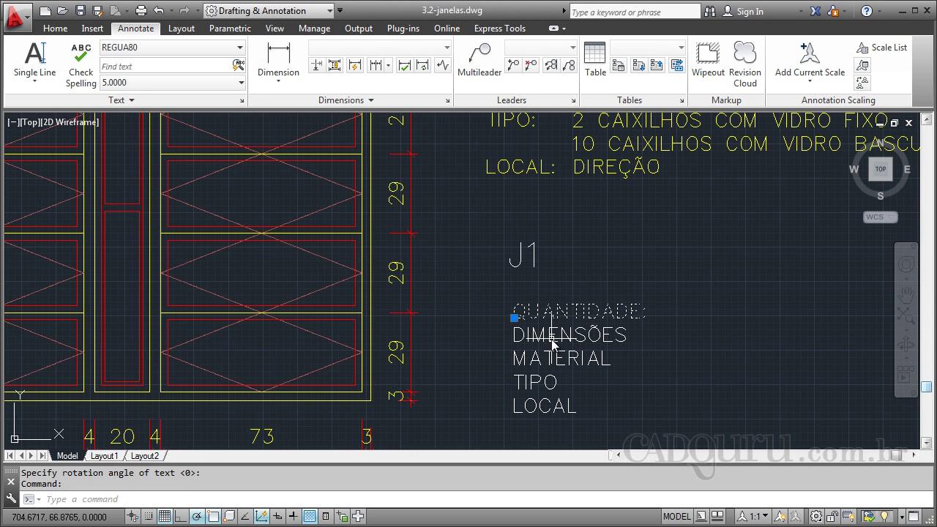
pyautogui.click(549, 334)
pyautogui.click(530, 335)
pyautogui.click(556, 358)
pyautogui.click(518, 357)
pyautogui.press('Escape')
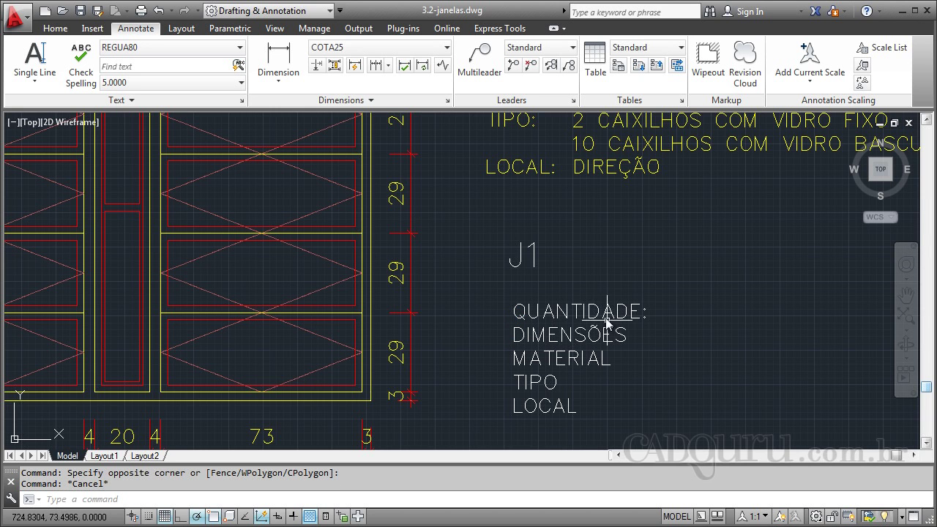
# - Finish editing the QUANTIDADE: label, exit text editing, and zoom back out
pyautogui.doubleClick(629, 315)
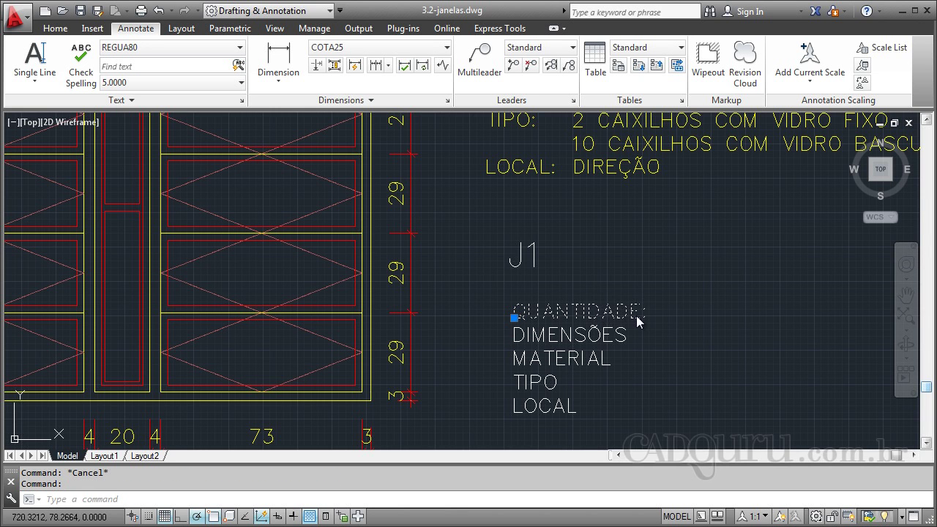
pyautogui.scroll(-2, 577, 296)
pyautogui.press('Return')
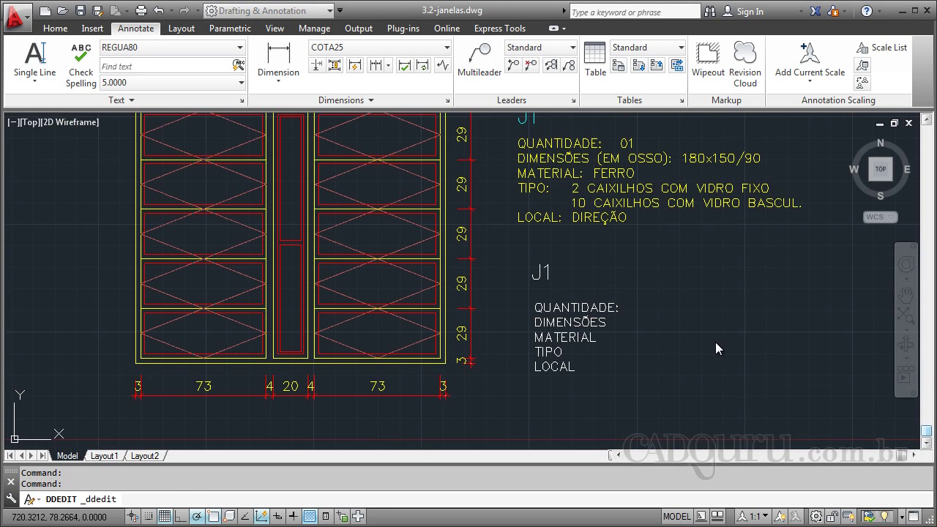
pyautogui.press('Escape')
pyautogui.scroll(-2, 587, 360)
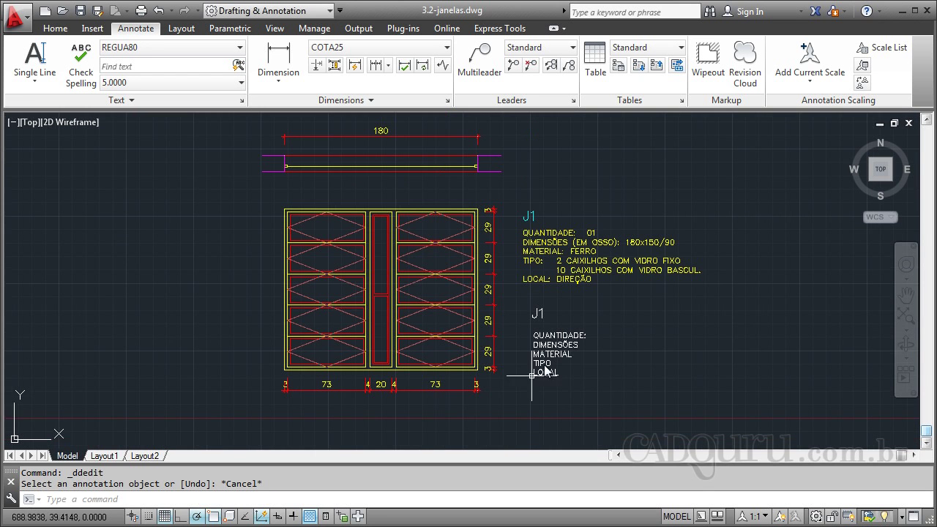
# - Draw a multiline text box to the right of the single-line J1 labels
pyautogui.click(29, 83)
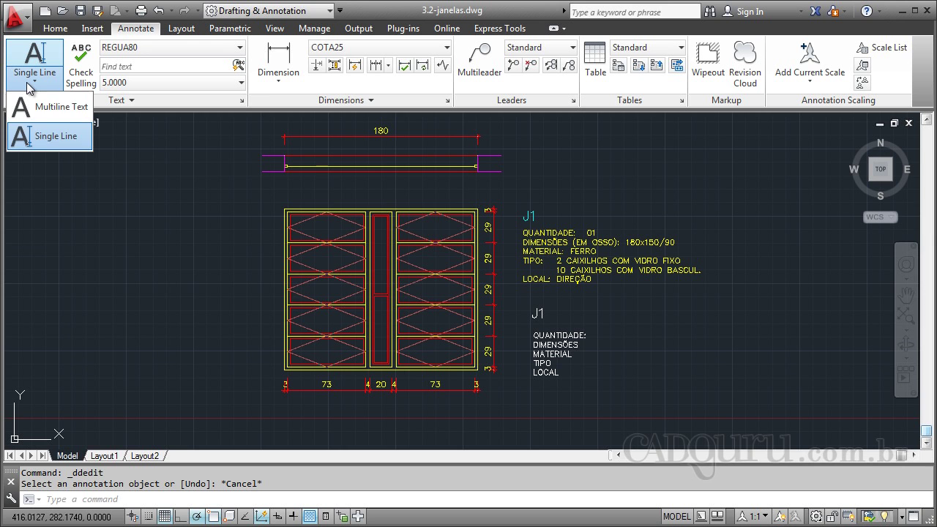
pyautogui.click(60, 107)
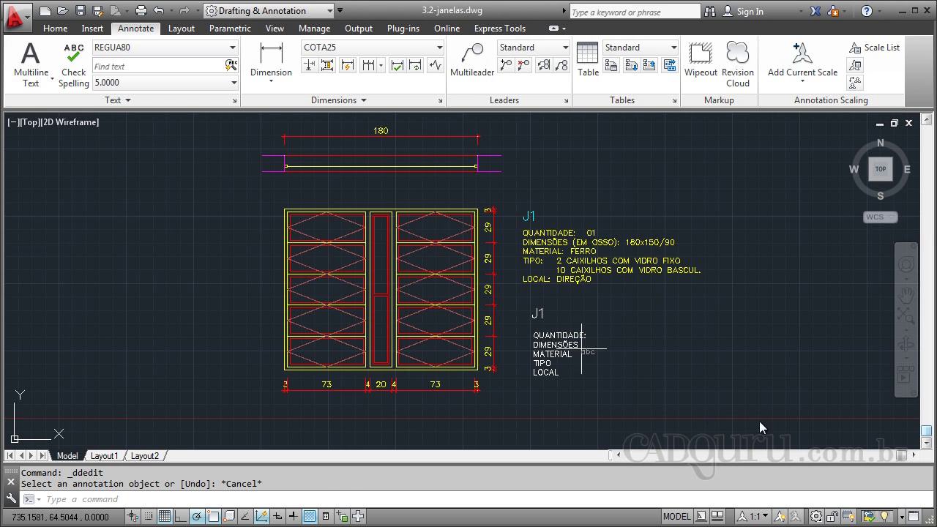
pyautogui.scroll(3, 688, 325)
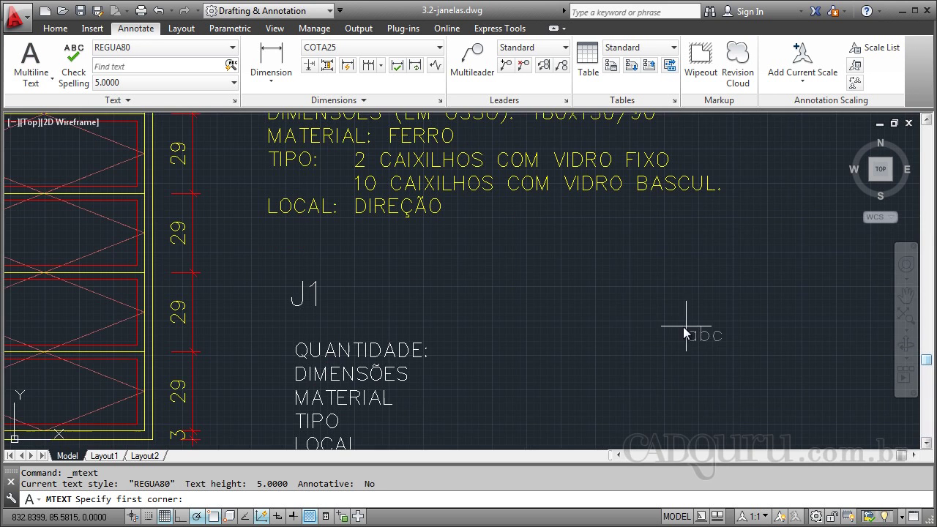
pyautogui.click(510, 272)
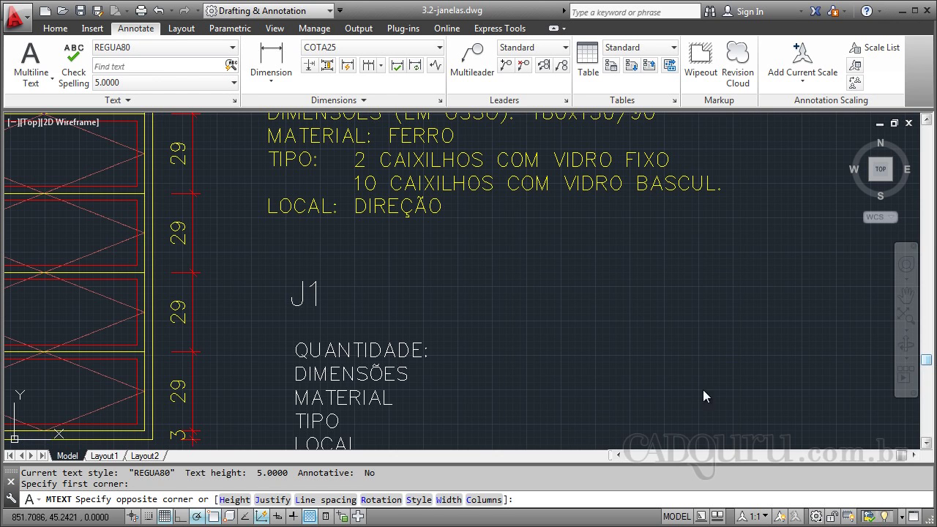
pyautogui.click(659, 344)
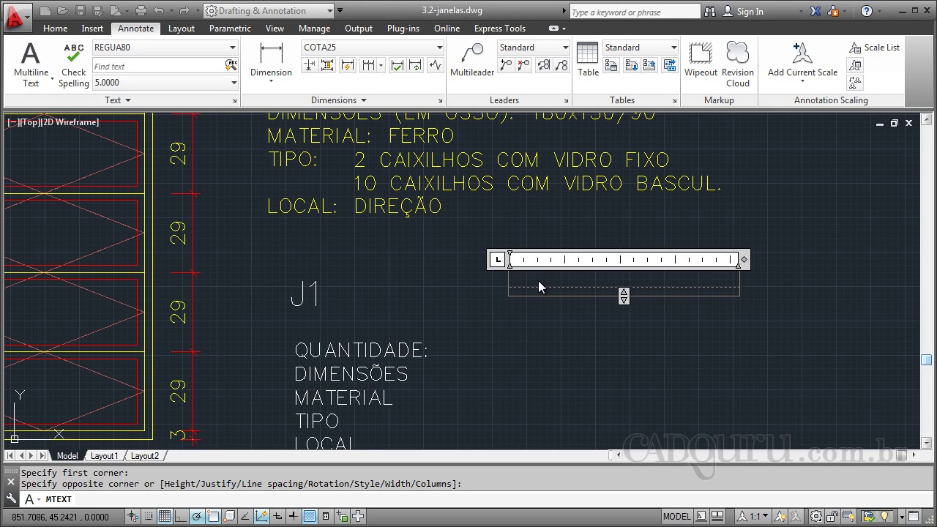
# - Enter QUANTIDADE, DIMENSÕES, MATERIAL, TIPO and LOCAL on separate lines and commit the text
pyautogui.scroll(-2, 539, 282)
pyautogui.write('QQU')
pyautogui.press('BackSpace')
pyautogui.press('BackSpace')
pyautogui.write('AB')
pyautogui.press('BackSpace')
pyautogui.press('BackSpace')
pyautogui.write('UANTIDADE')
pyautogui.press('Return')
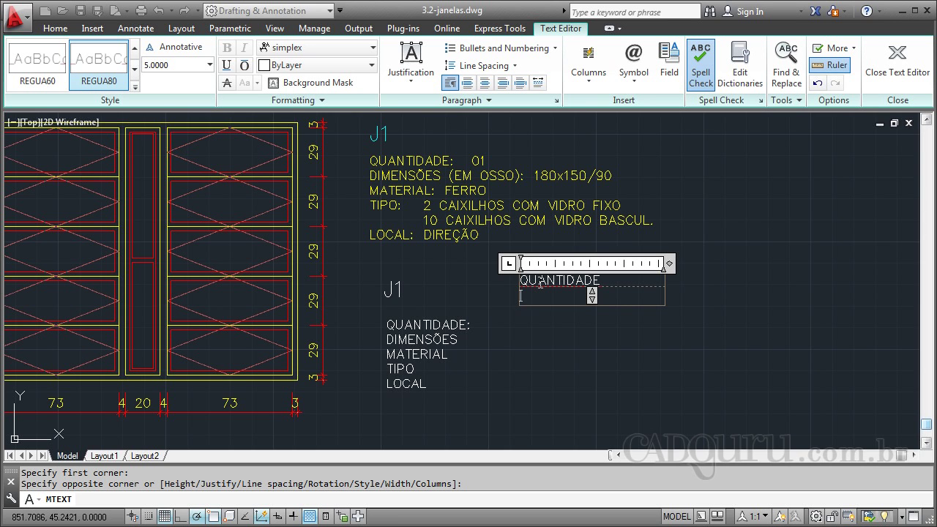
pyautogui.write('DIMENS')
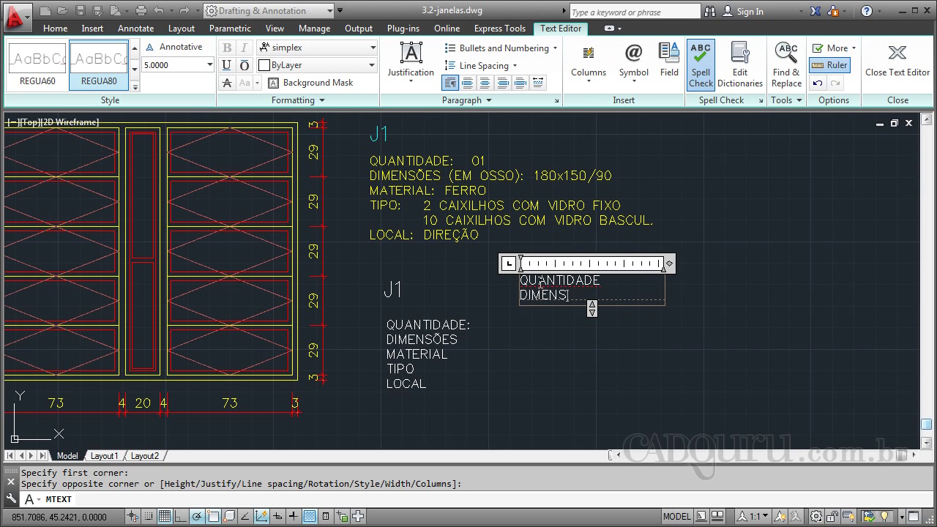
pyautogui.write('ÕES')
pyautogui.press('Return')
pyautogui.write('MATERIAL')
pyautogui.press('Return')
pyautogui.write('TIPO')
pyautogui.press('Return')
pyautogui.write('LOCAL')
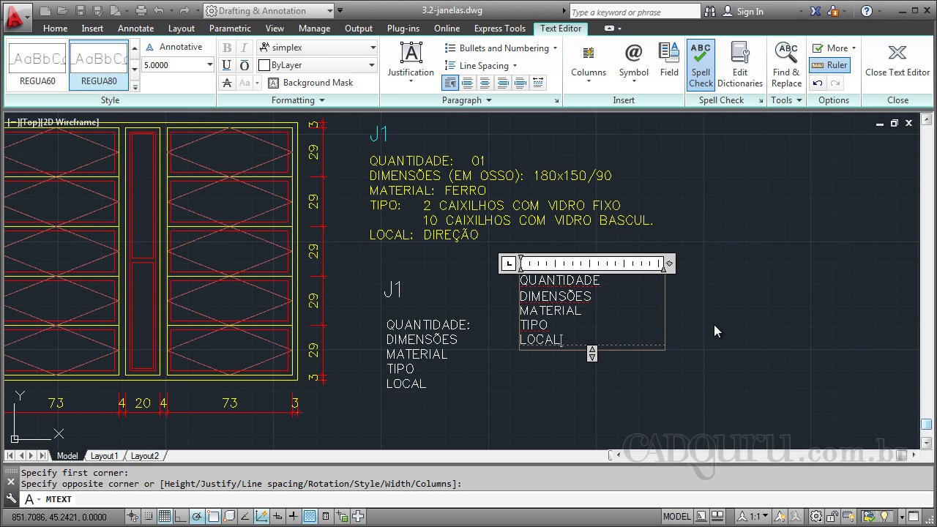
pyautogui.click(715, 325)
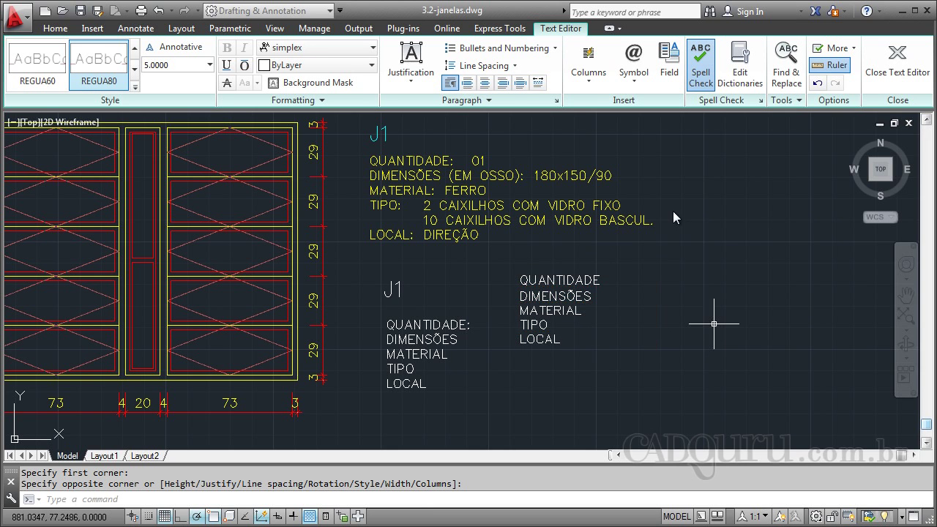
pyautogui.click(546, 300)
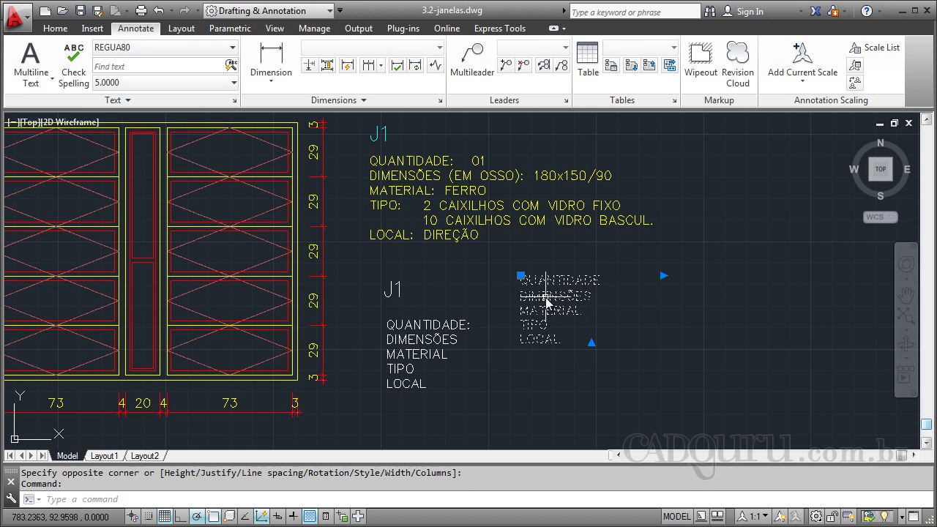
pyautogui.click(429, 326)
pyautogui.click(417, 340)
pyautogui.click(413, 355)
pyautogui.click(411, 368)
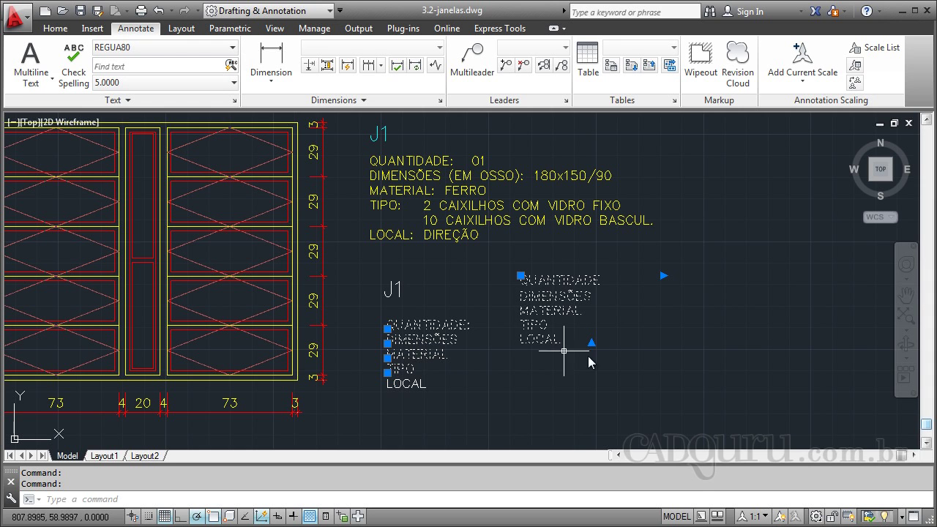
pyautogui.press('Escape')
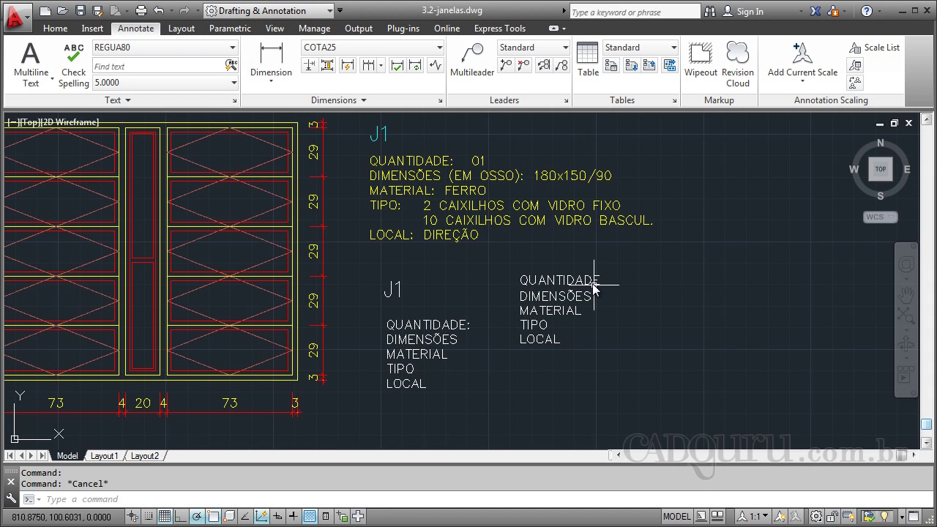
pyautogui.doubleClick(567, 279)
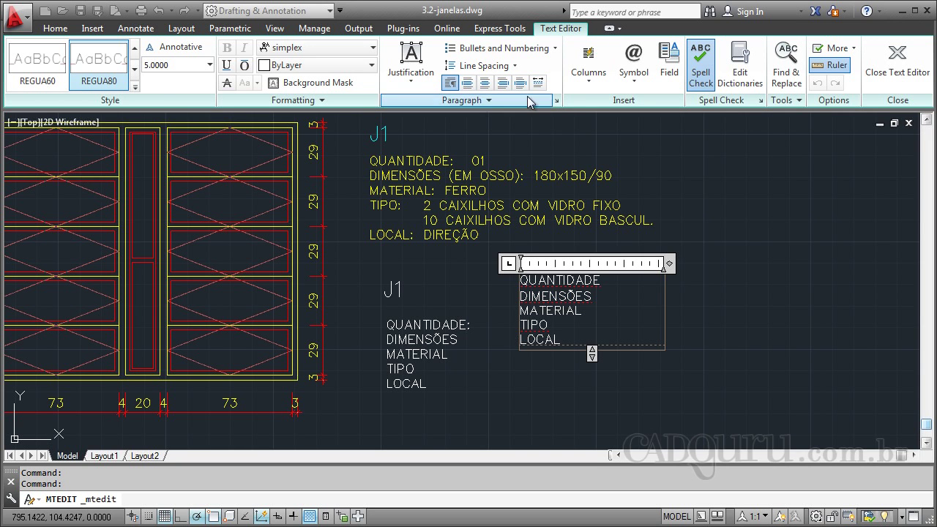
pyautogui.click(480, 295)
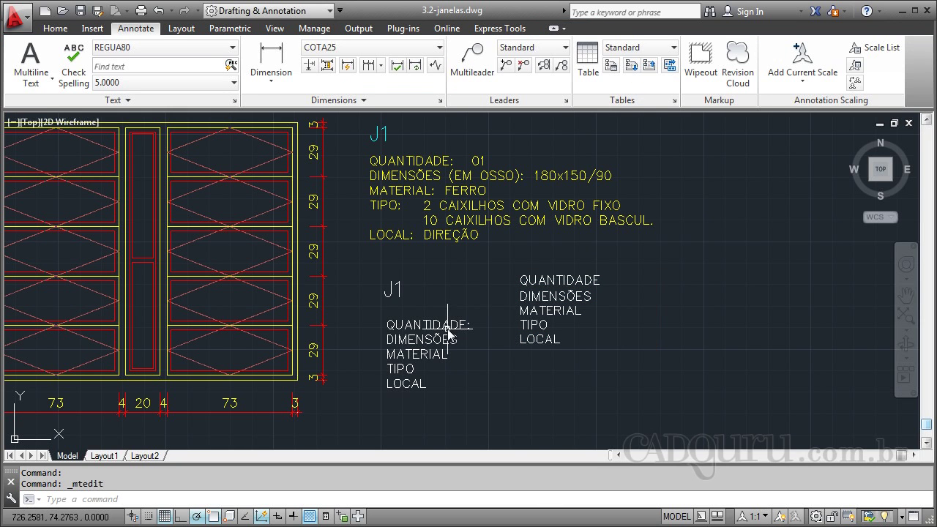
pyautogui.click(446, 325)
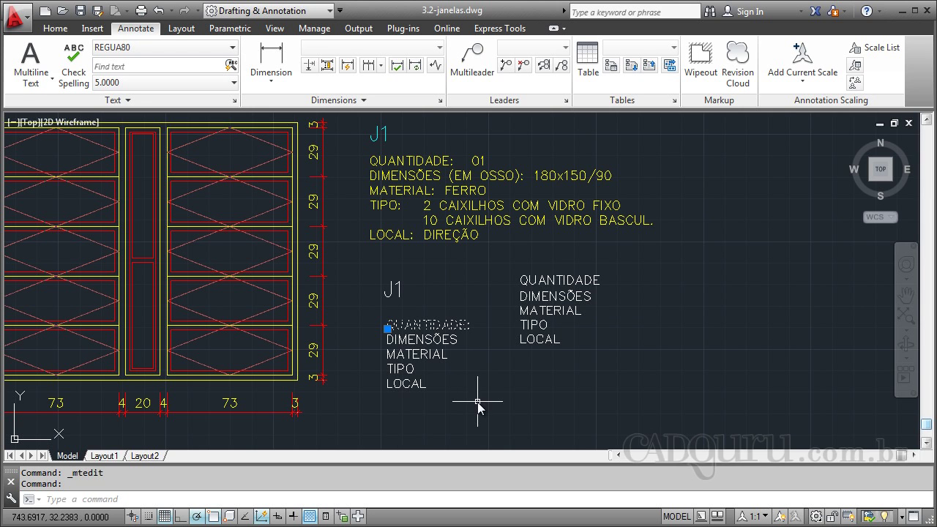
pyautogui.press('Escape')
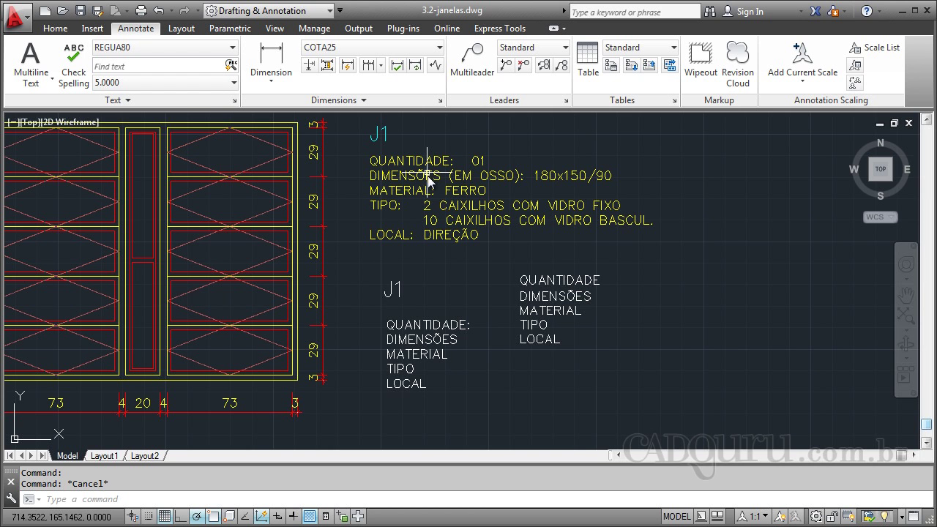
pyautogui.scroll(-2, 518, 239)
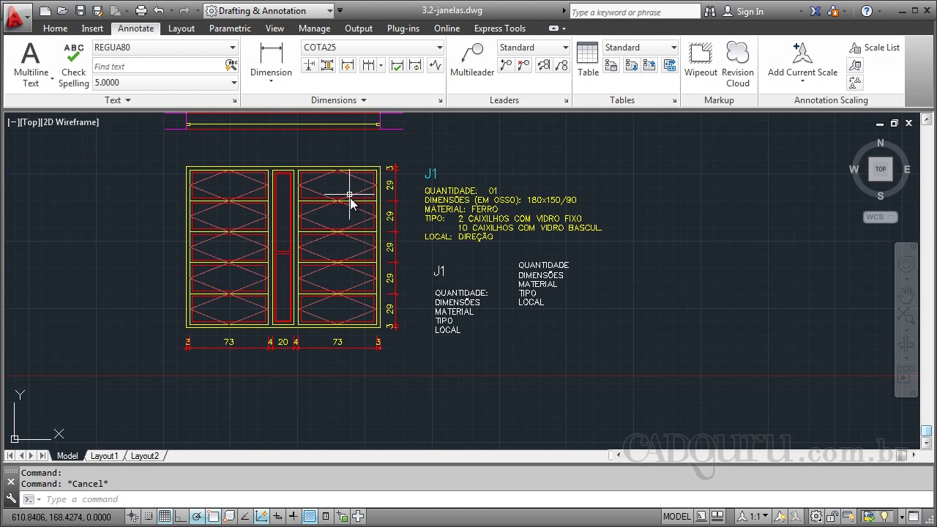
pyautogui.scroll(2, 352, 199)
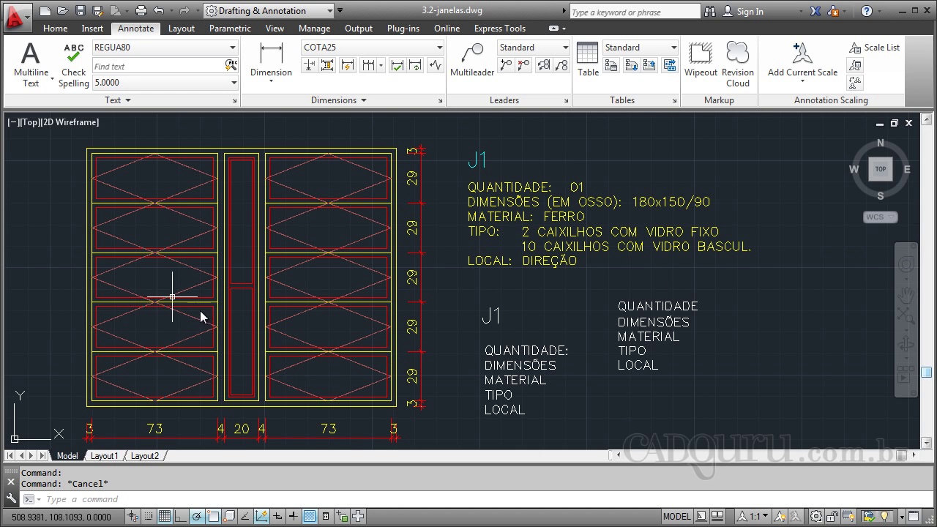
pyautogui.scroll(-2, 414, 282)
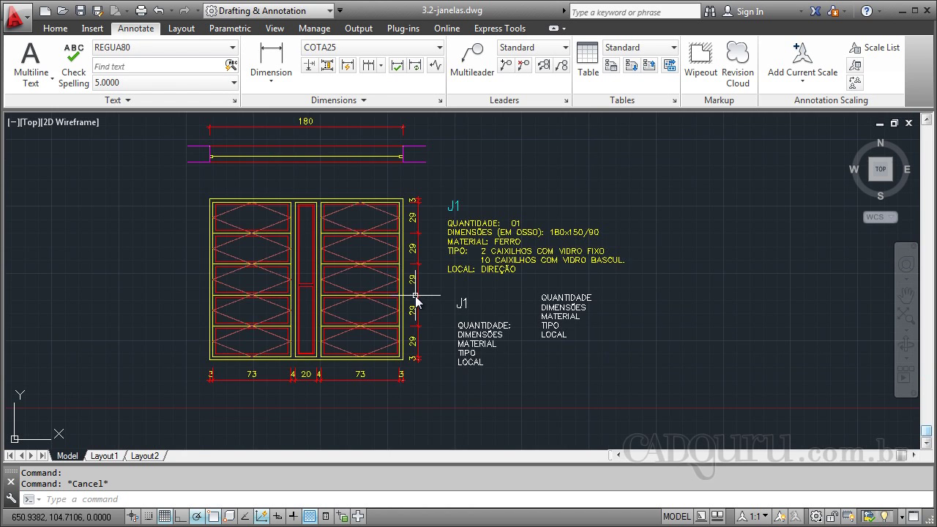
pyautogui.scroll(2, 415, 296)
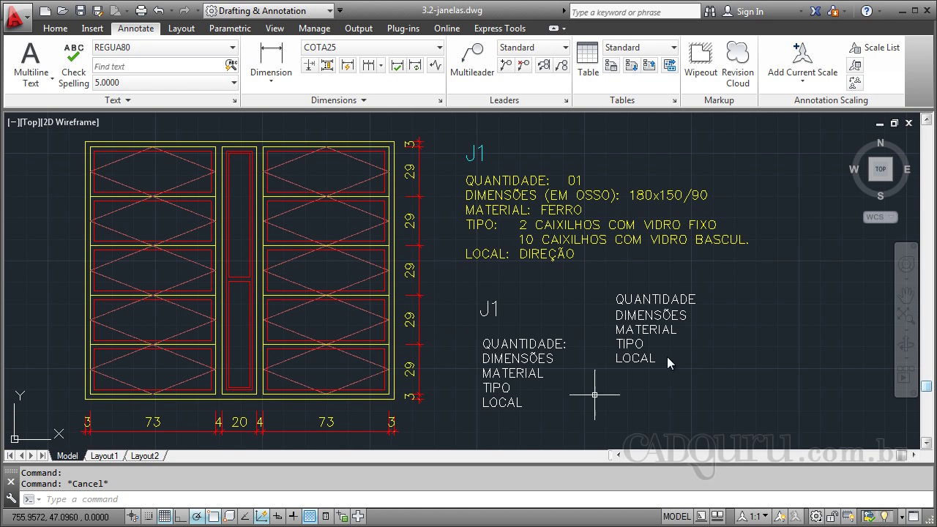